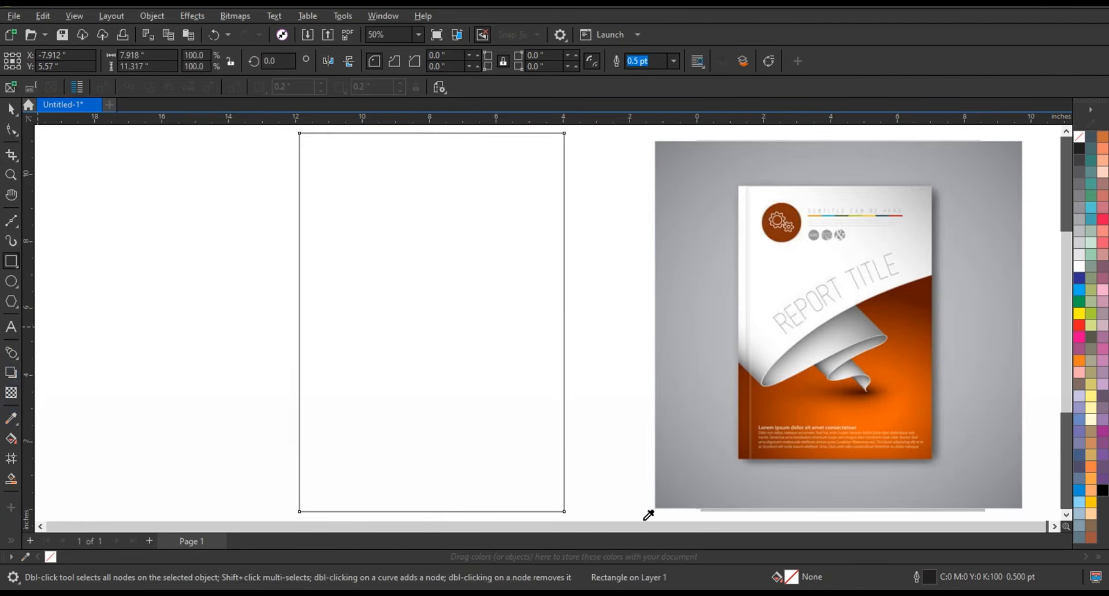
Step: Sample dark brown (#601A00) and orange (#ED6100) from the reference cover for the empty rectangle, leaving it filled with the dark brown
click(932, 293)
click(466, 398)
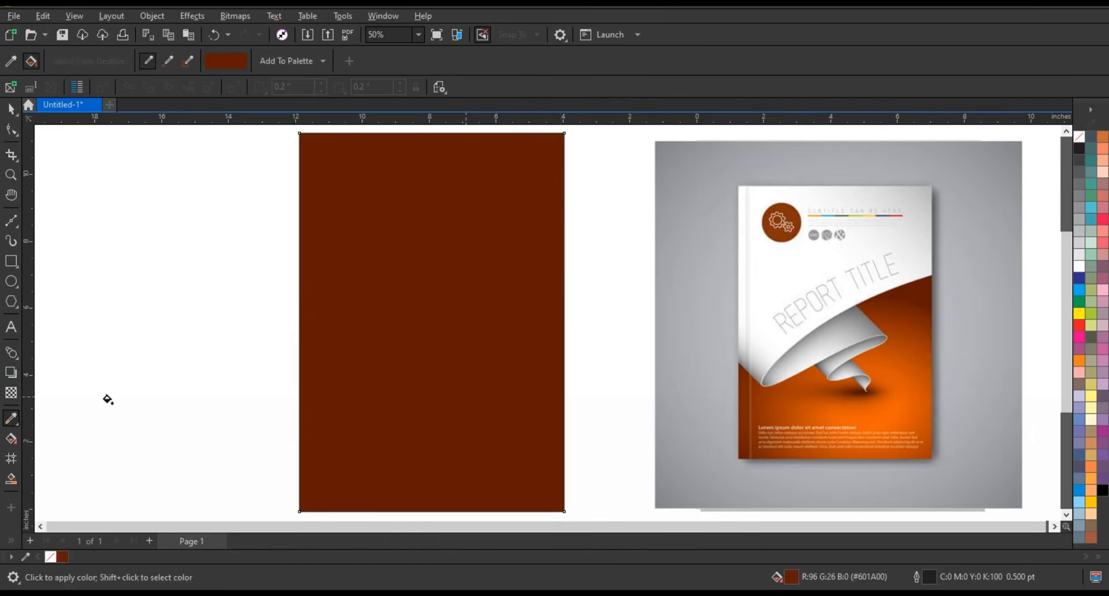
click(12, 417)
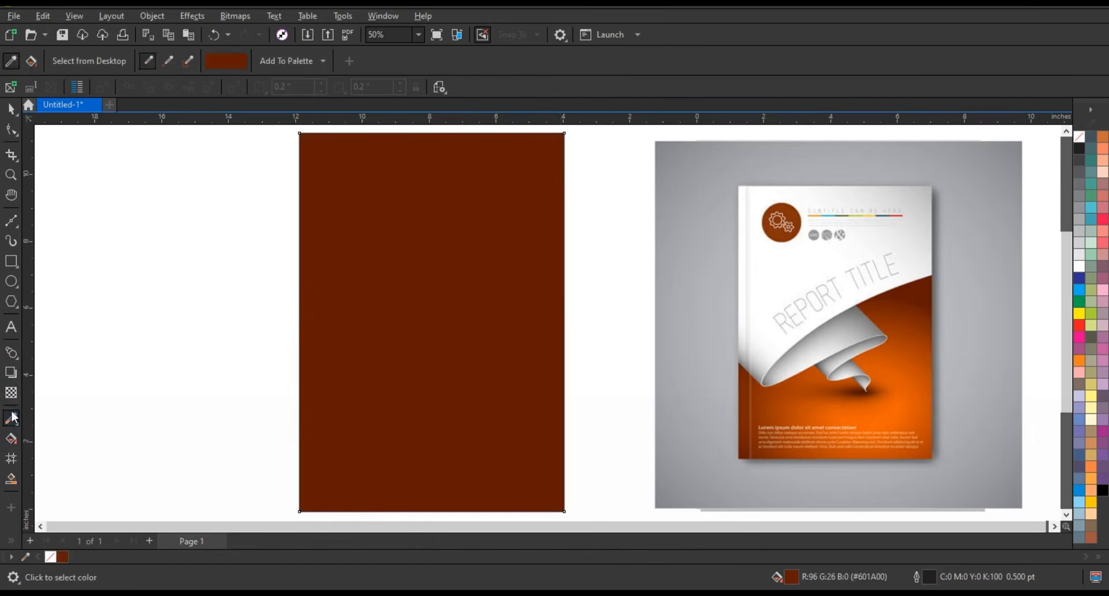
click(882, 406)
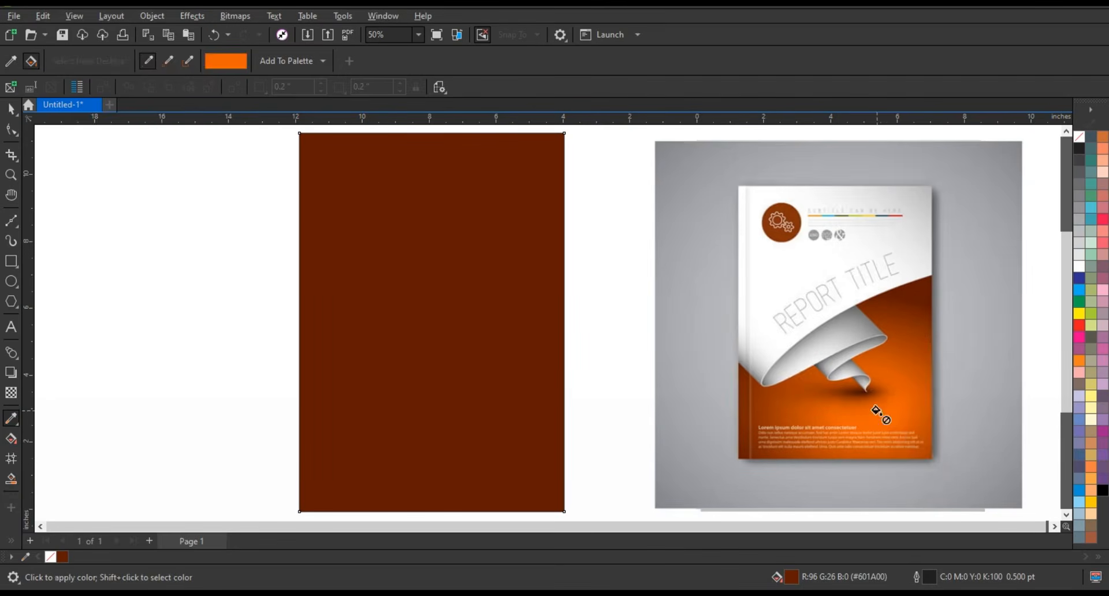
click(404, 384)
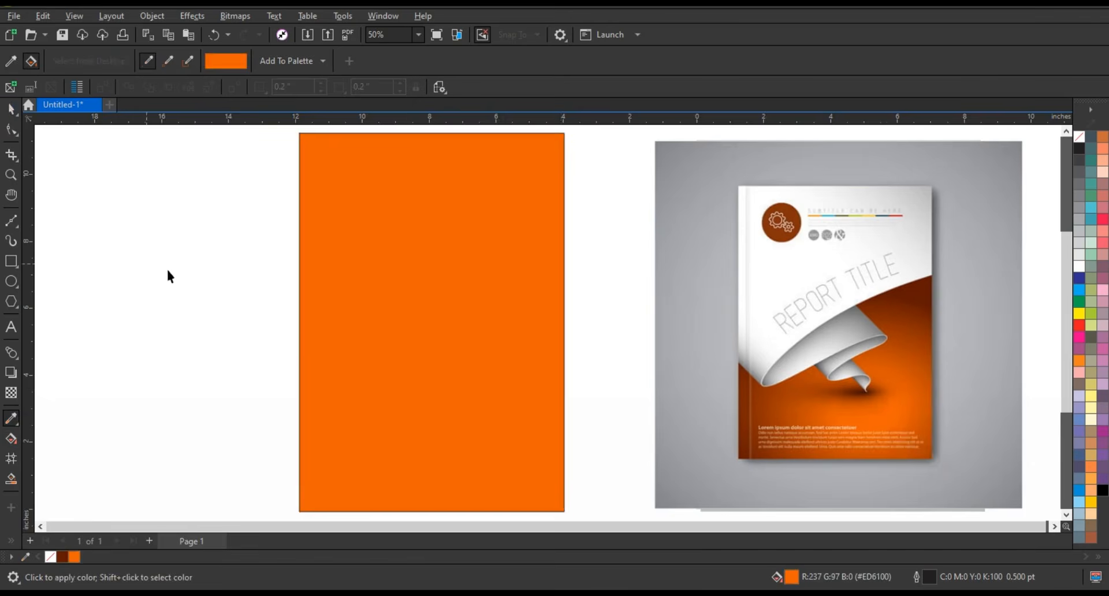
key(space)
click(65, 557)
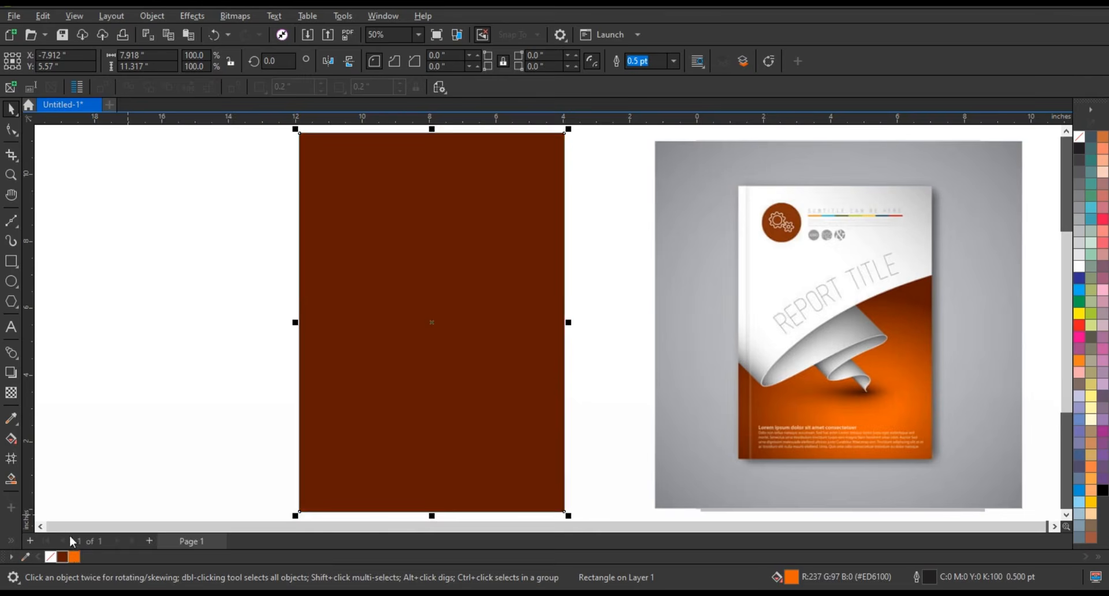
Step: Apply an elliptical fountain fill to the rectangle, with orange centred in its lower half and fading out to dark brown
click(18, 358)
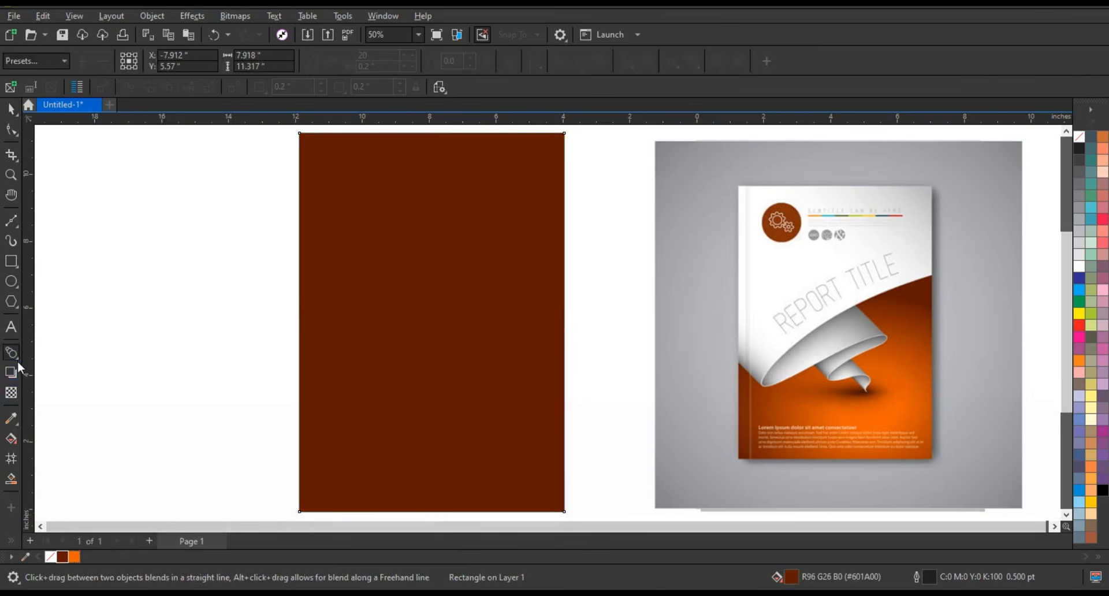
click(13, 444)
drag(411, 286, 452, 431)
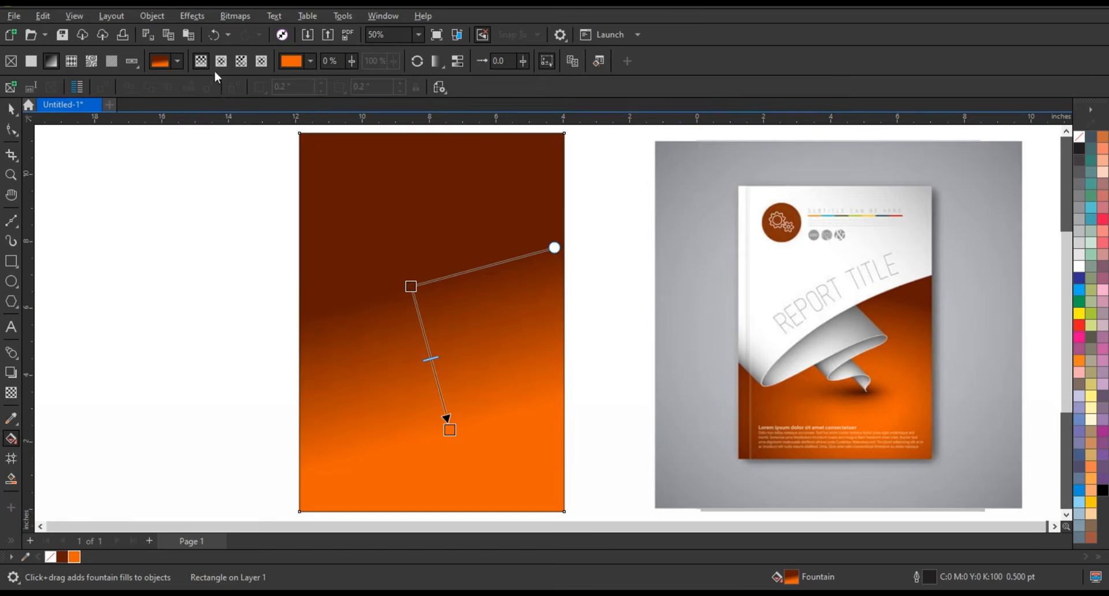
drag(458, 381, 595, 451)
drag(453, 383, 444, 389)
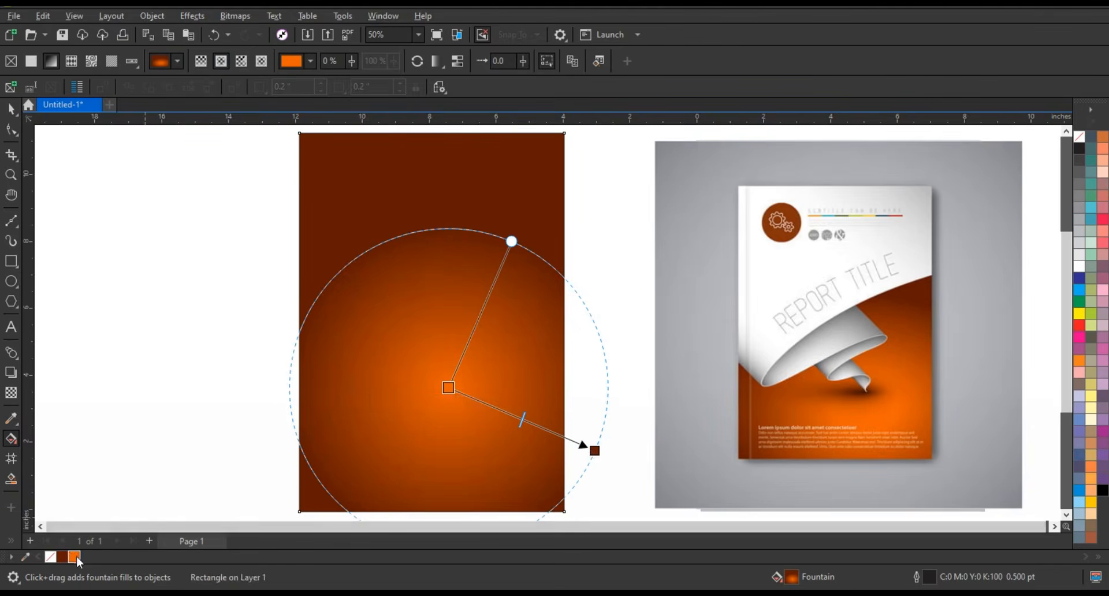
Step: Add a second orange colour node near the gradient's centre and fine-tune its centre and outer end to widen the glow
drag(518, 421, 470, 401)
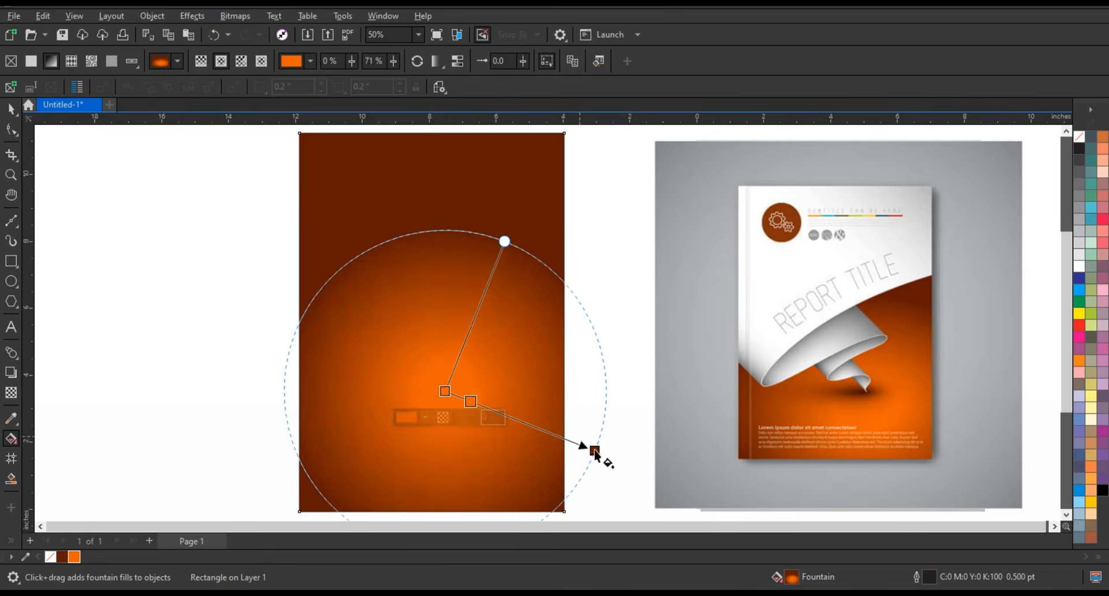
drag(595, 451, 590, 446)
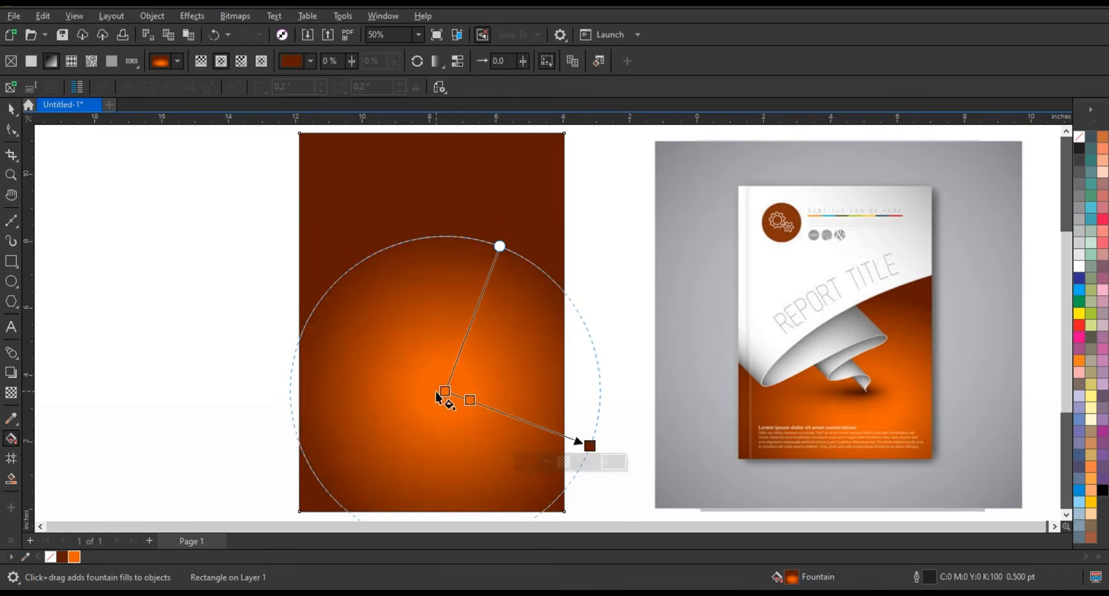
drag(440, 390, 437, 381)
click(12, 109)
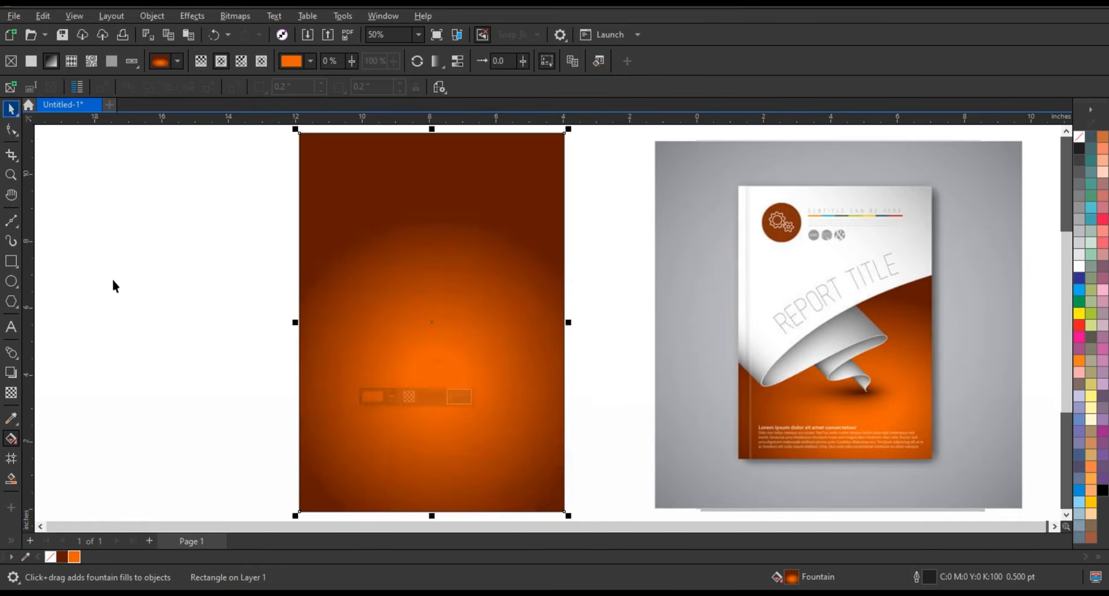
click(112, 279)
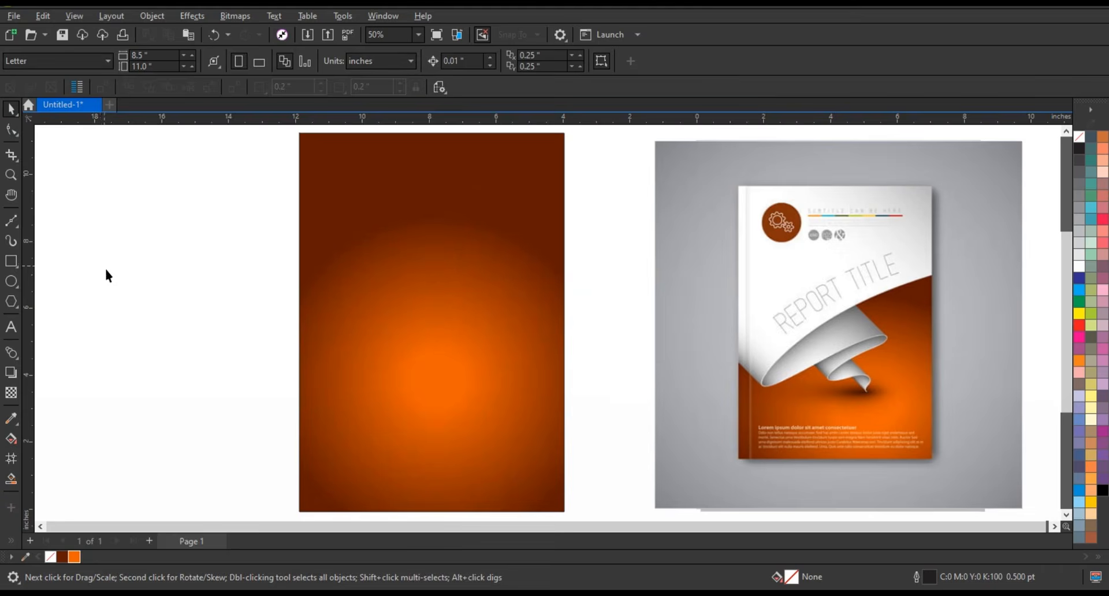
Step: Draw a 4.0 pt Freehand zigzag line about 7.03 in wide and 5.45 in high, folding down from the rectangle's right edge
click(17, 227)
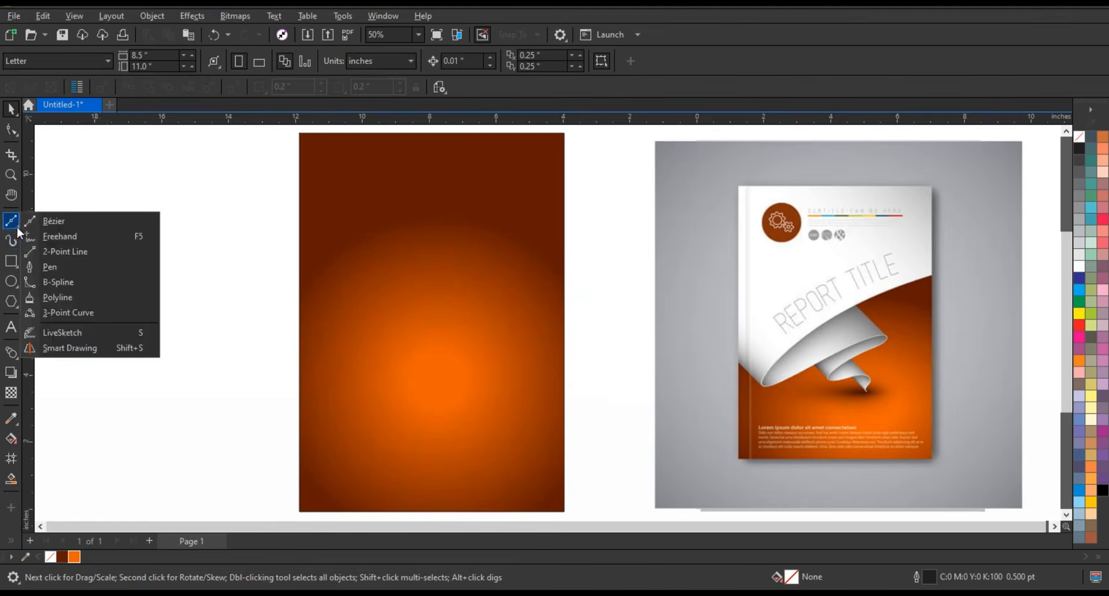
click(42, 237)
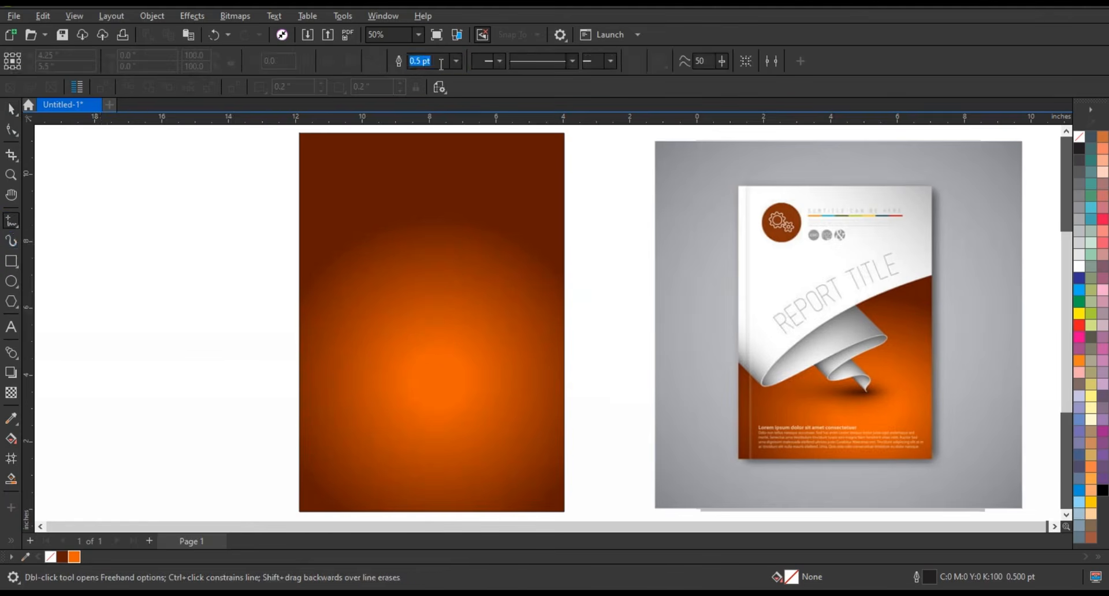
click(456, 61)
click(422, 159)
click(578, 395)
click(333, 388)
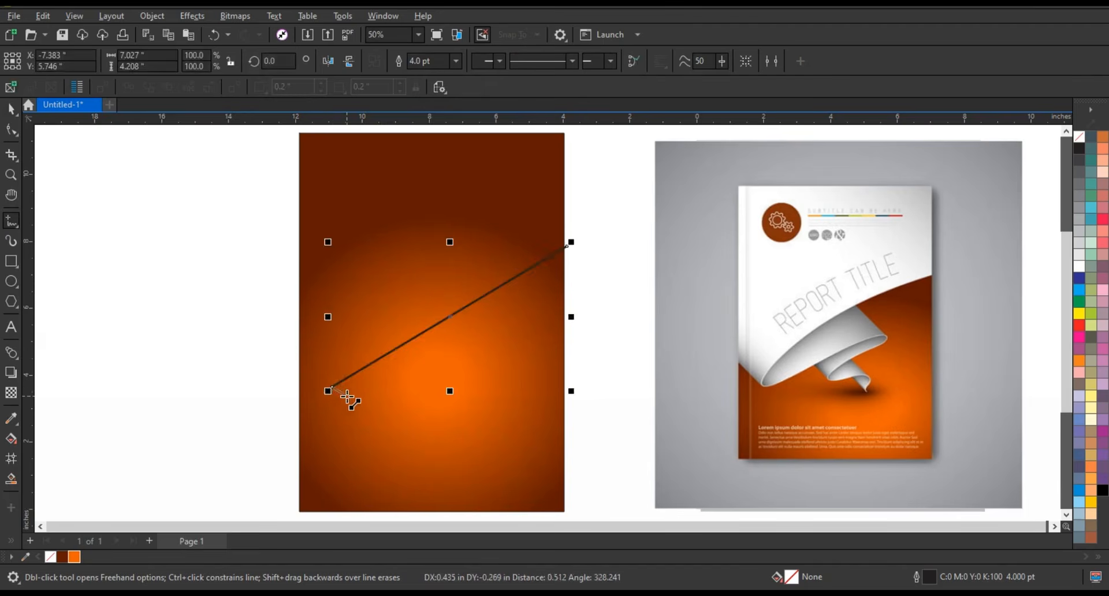
click(348, 396)
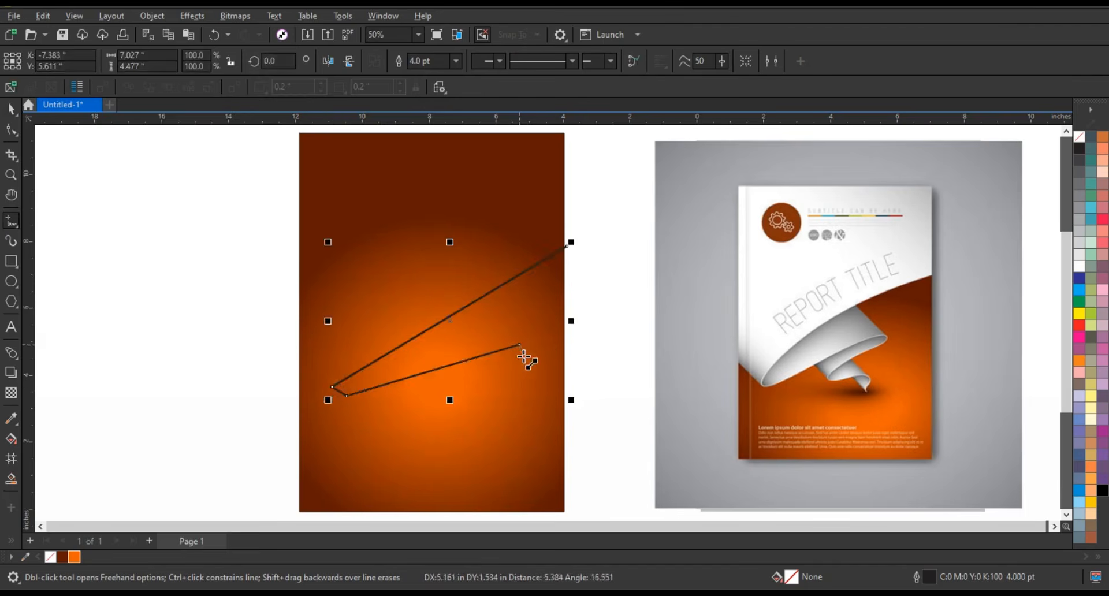
click(419, 395)
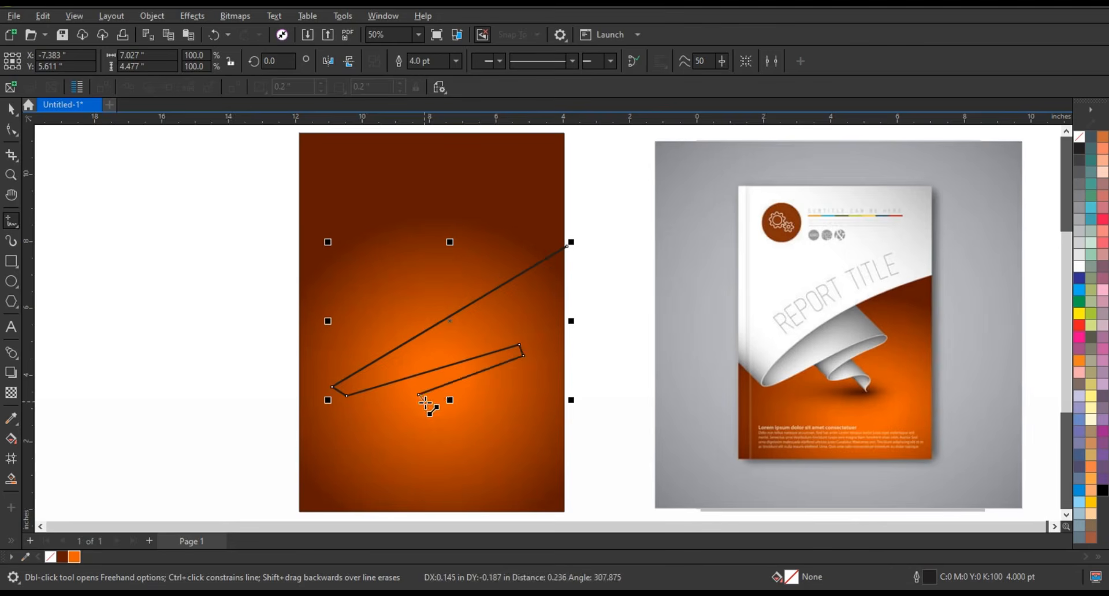
click(491, 394)
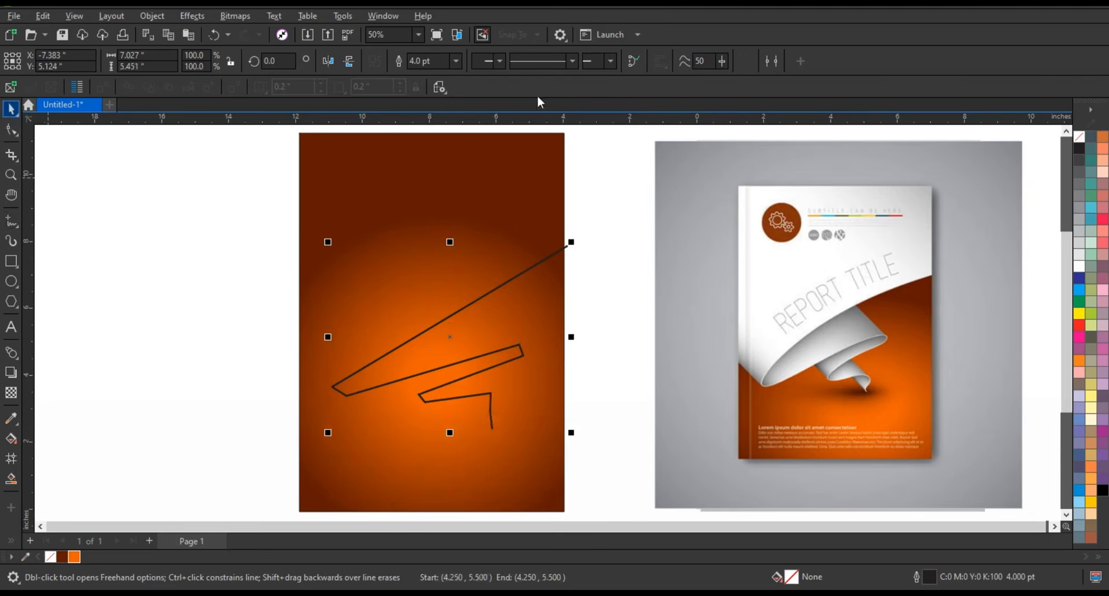
Step: Set the zigzag line's outline width to 8.0 pt and convert all its segments to curves
click(456, 60)
click(418, 171)
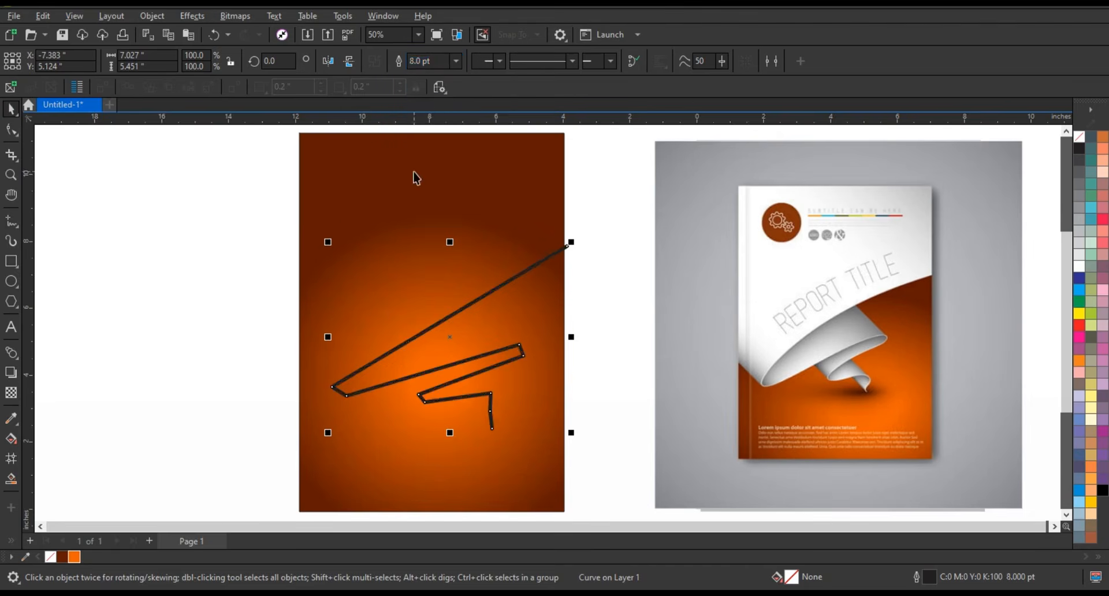
click(8, 132)
drag(255, 204, 612, 453)
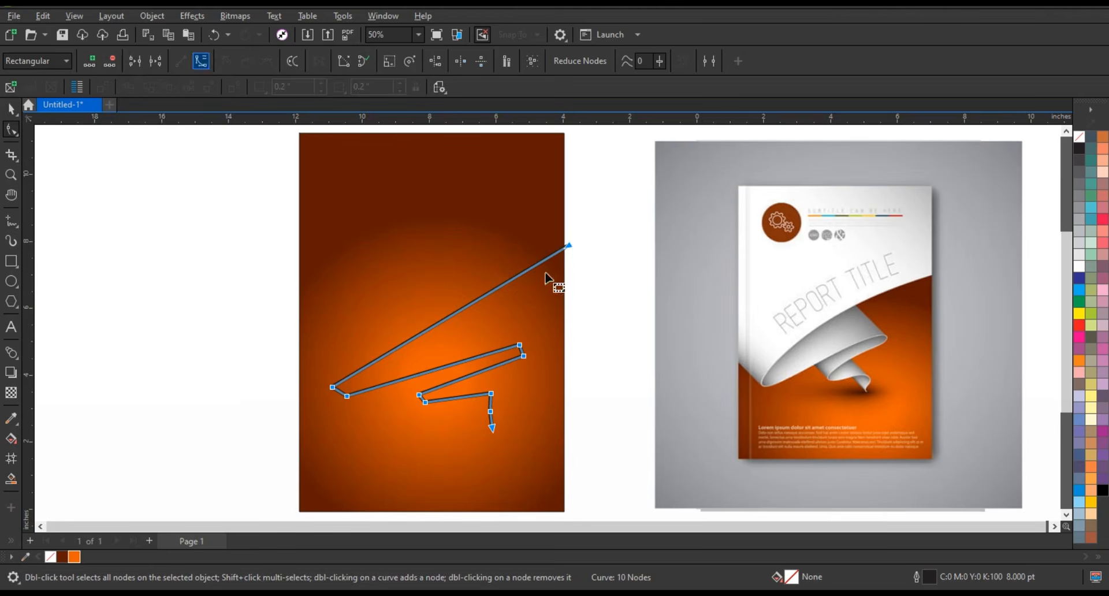
click(585, 265)
Step: Bend the zigzag's long upper segment into a smooth upward arc
drag(489, 290, 483, 265)
drag(410, 340, 384, 315)
drag(483, 264, 484, 258)
Step: Round the sharp fold at the lower-left end of the upper arc by shaping its curve handles
double_click(11, 174)
drag(249, 237, 729, 430)
click(11, 130)
click(124, 383)
drag(133, 389, 116, 395)
drag(142, 394, 129, 407)
drag(116, 395, 127, 409)
scroll(480, 309, down, 1)
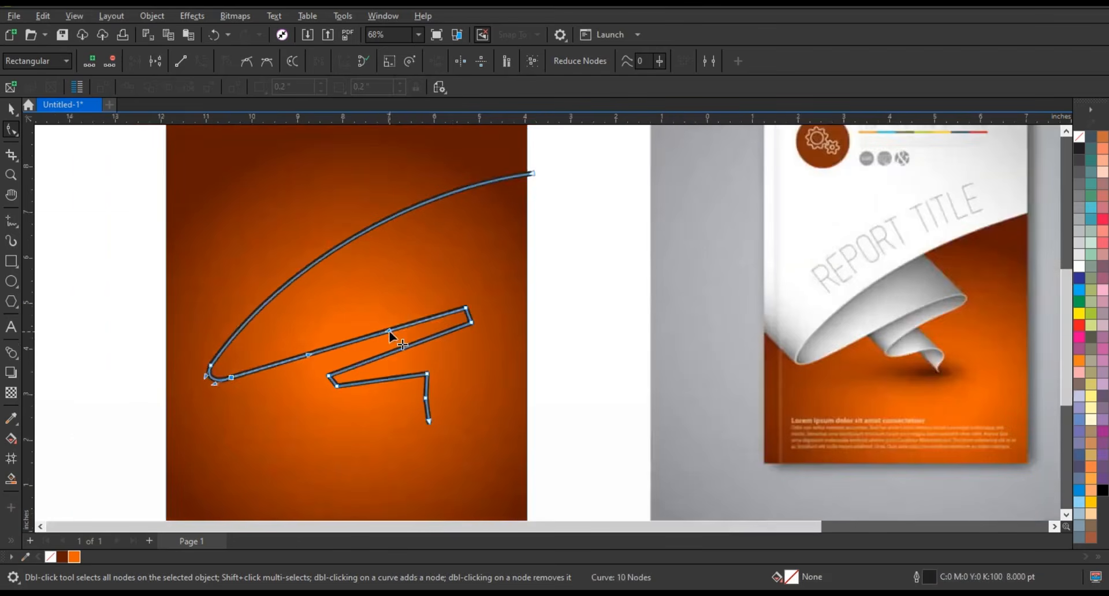
Step: Bend the zigzag's second long segment into an upward arc and round the fold at its right end
drag(389, 330, 398, 317)
key(ctrl+z)
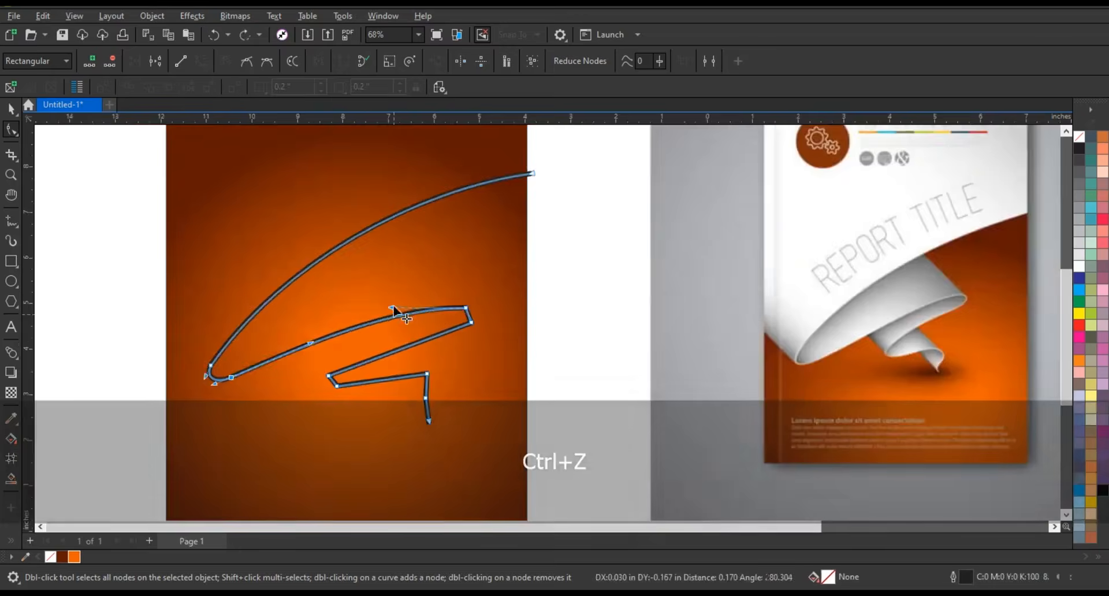
key(z)
drag(281, 242, 753, 435)
key(F10)
click(443, 259)
drag(450, 279, 462, 278)
drag(447, 268, 461, 266)
scroll(467, 343, down, 3)
Step: Bend the third segment into an arc and smooth the inner left fold and the short tail into flowing curves
mouse_move(367, 353)
mouse_down()
mouse_move(356, 339)
mouse_move(414, 336)
mouse_move(362, 339)
mouse_up()
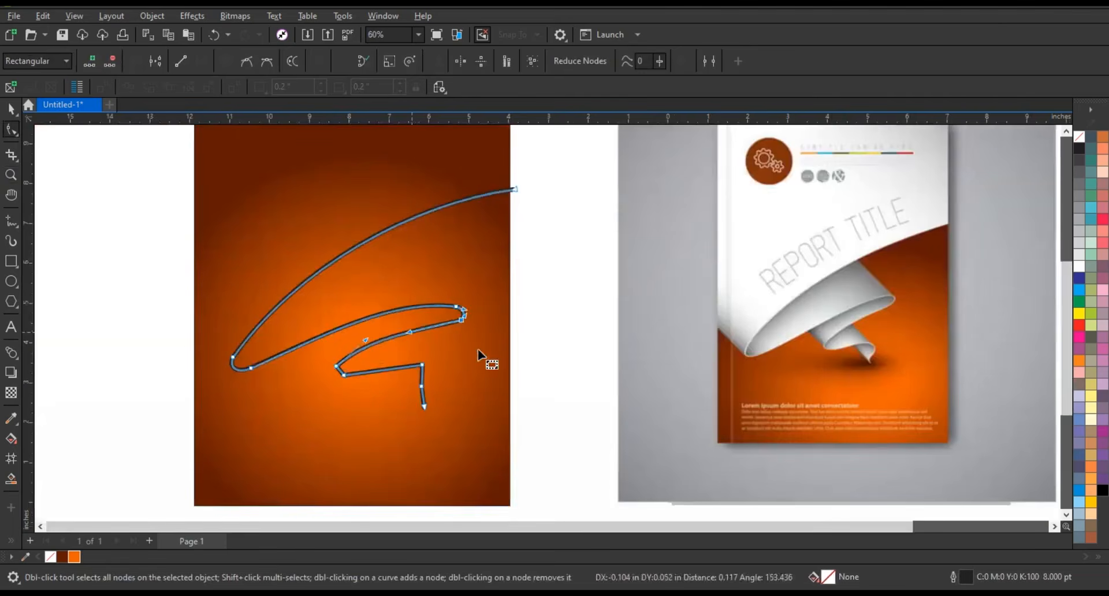
key(z)
drag(321, 234, 680, 530)
click(9, 126)
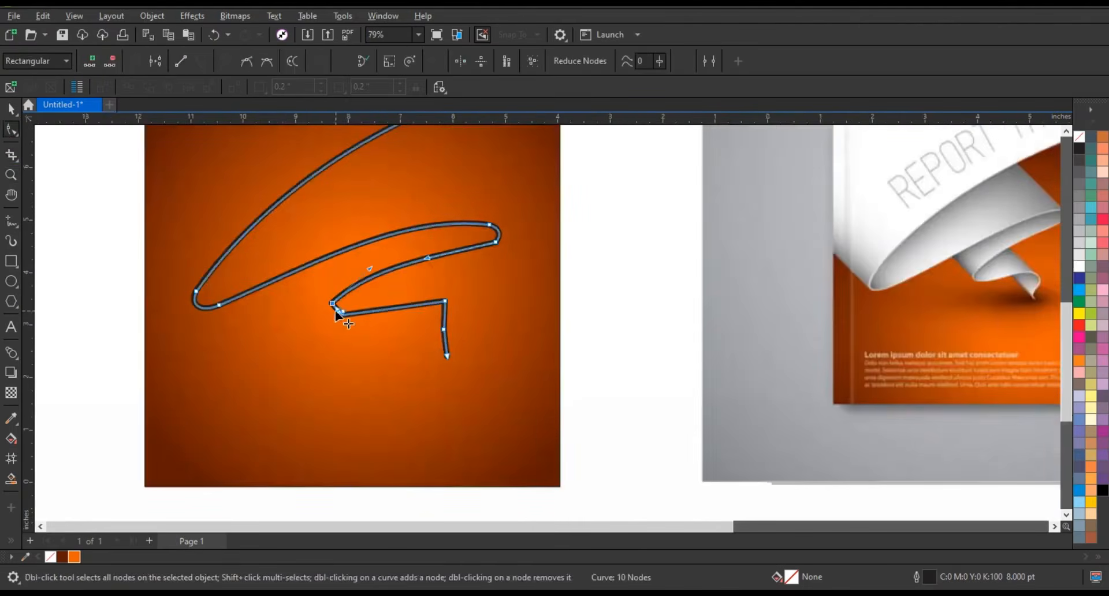
click(11, 175)
drag(289, 192, 567, 417)
click(11, 130)
mouse_move(363, 307)
mouse_down()
mouse_move(386, 332)
mouse_move(373, 290)
mouse_move(375, 312)
mouse_up()
scroll(453, 376, down, 3)
key(Escape)
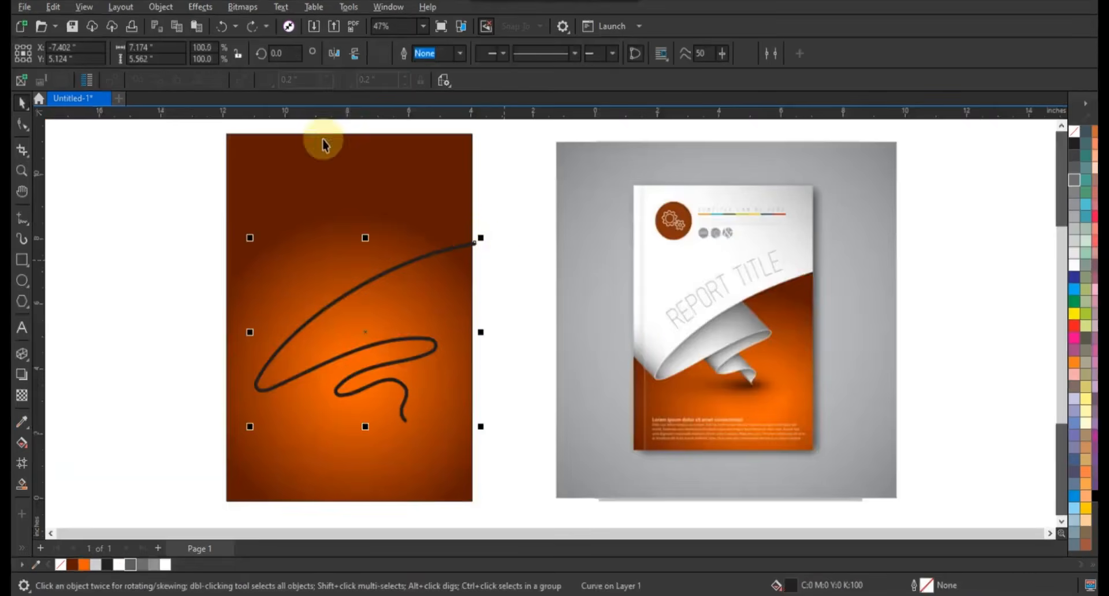
Step: Convert the curve's outline to an object and fill it with 20% black
click(160, 7)
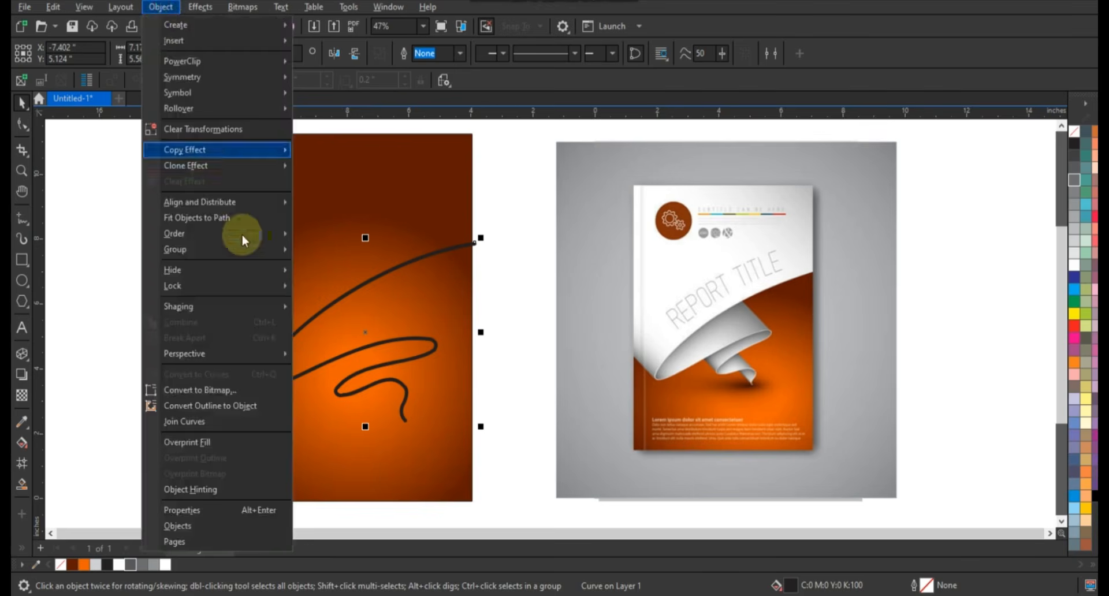
click(239, 404)
click(190, 339)
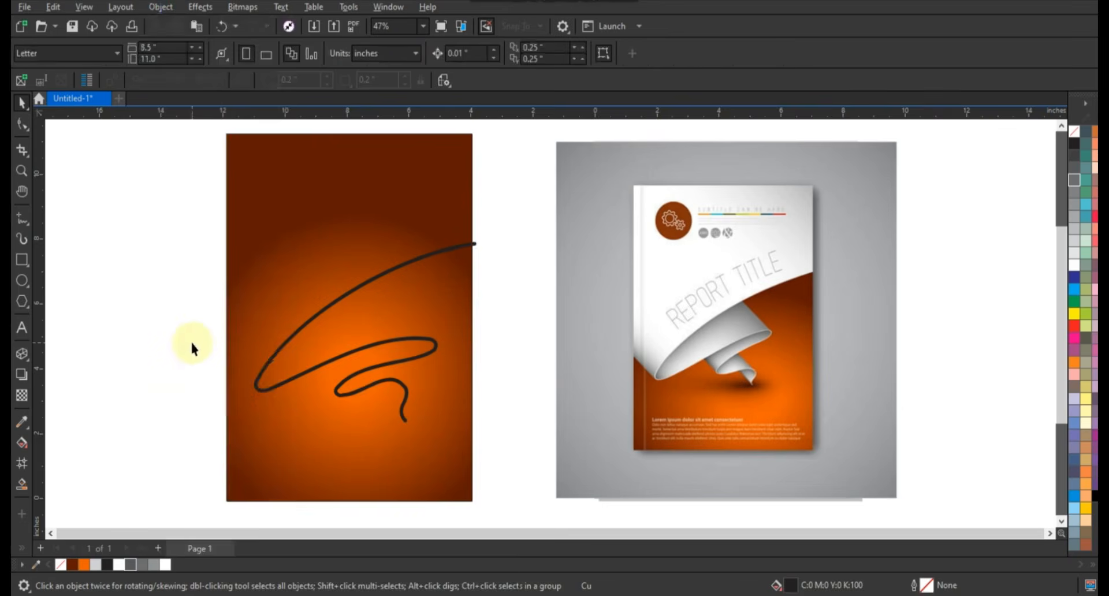
click(1076, 240)
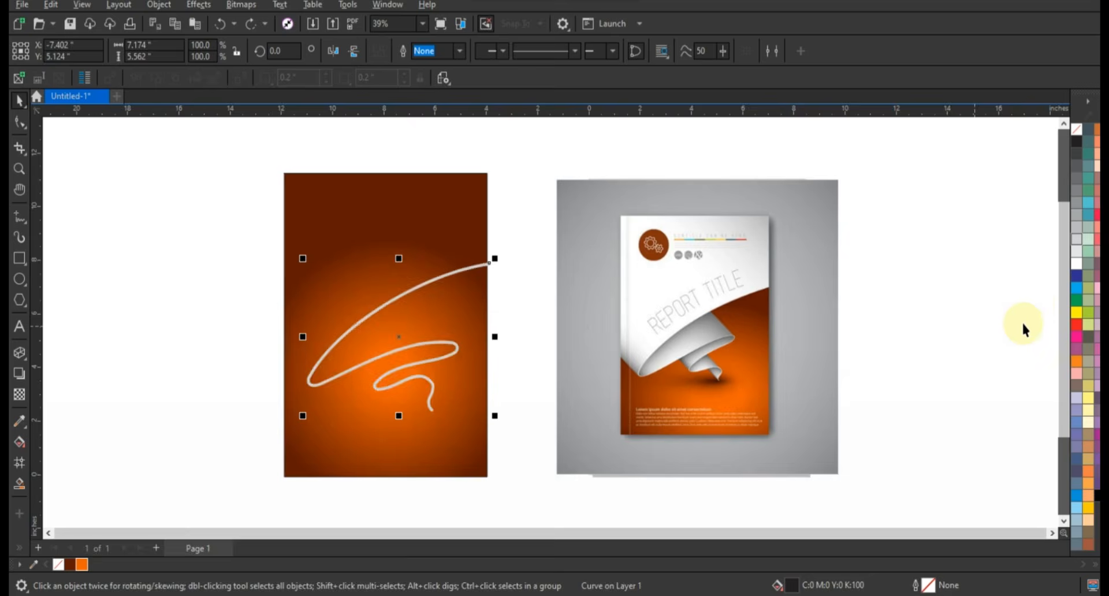
Step: Give the converted ribbon shape a black outline with a width of 0.75 pt
key(shift+F2)
right_click(1080, 143)
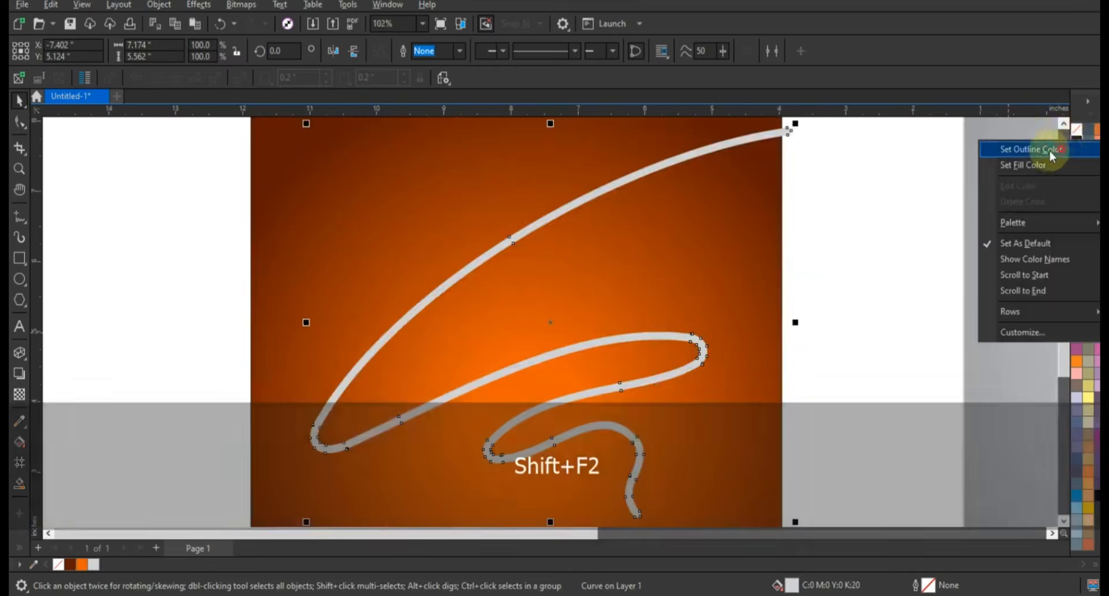
click(1064, 148)
scroll(518, 338, down, 1)
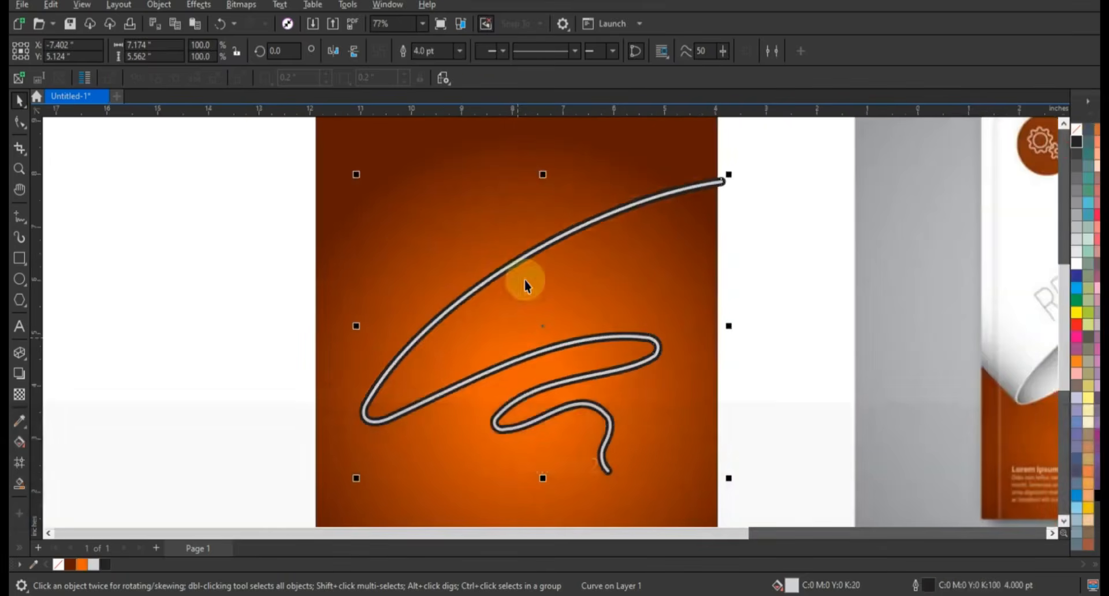
click(460, 52)
click(444, 93)
scroll(525, 426, down, 2)
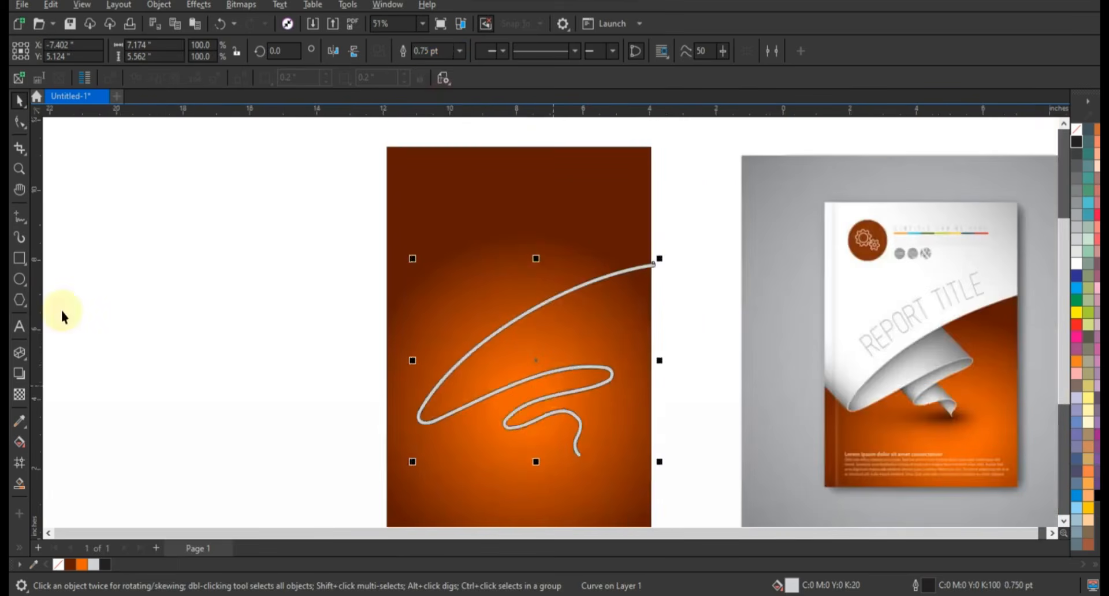
Step: Extrude the ribbon shape towards the cover's upper left and change the extrusion to a parallel type
click(19, 353)
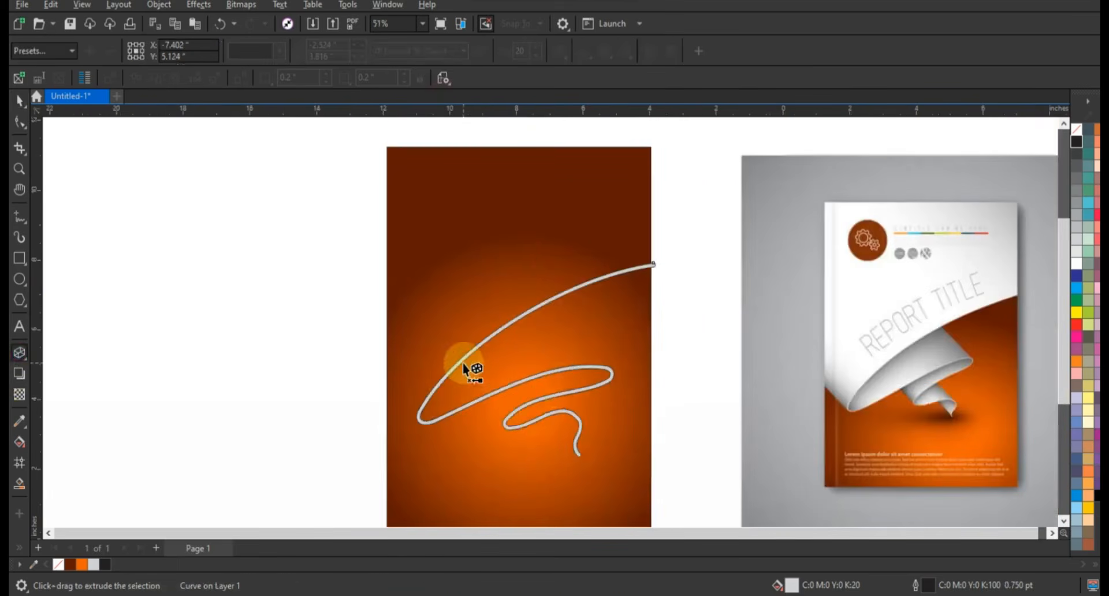
drag(470, 372, 404, 192)
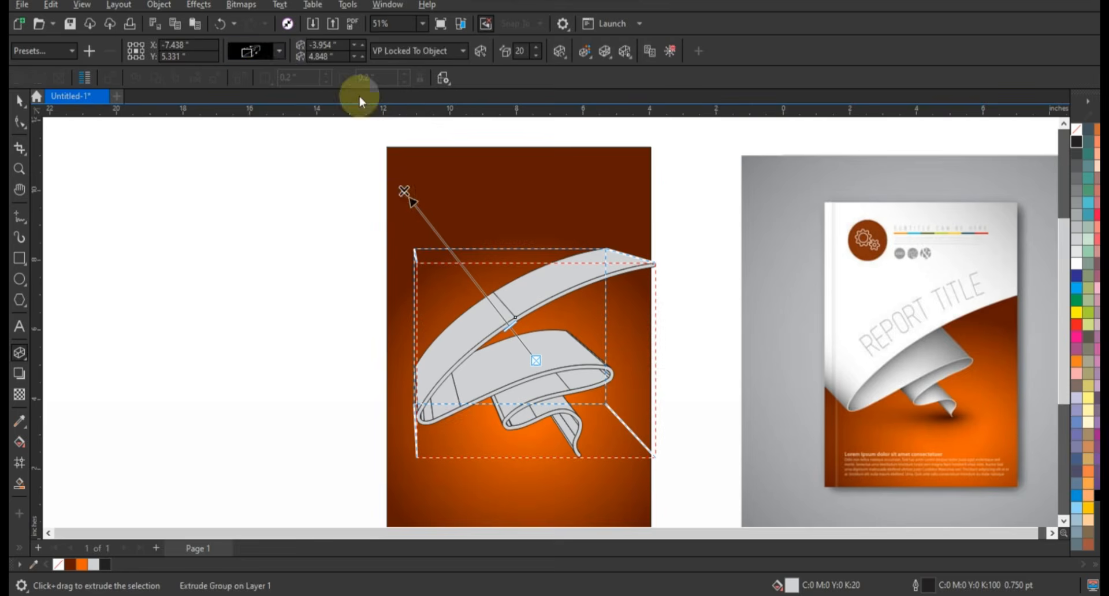
click(279, 50)
click(293, 167)
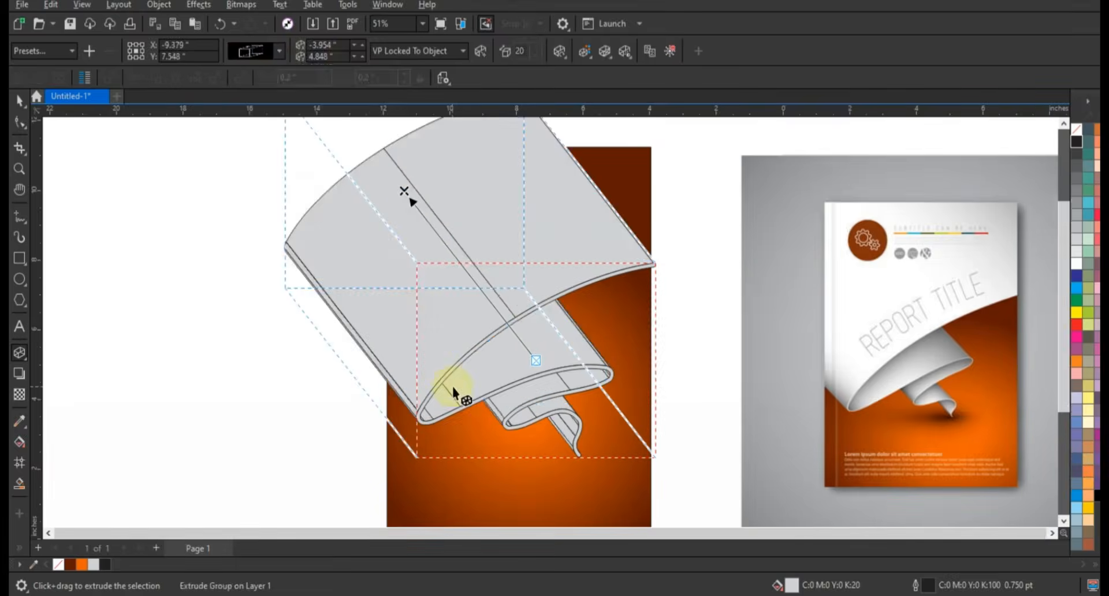
Step: Move the ribbon extrusion's vanishing point to about -4.18 and 5.86 inches and break the extrude group apart
scroll(453, 387, down, 2)
drag(420, 258, 428, 230)
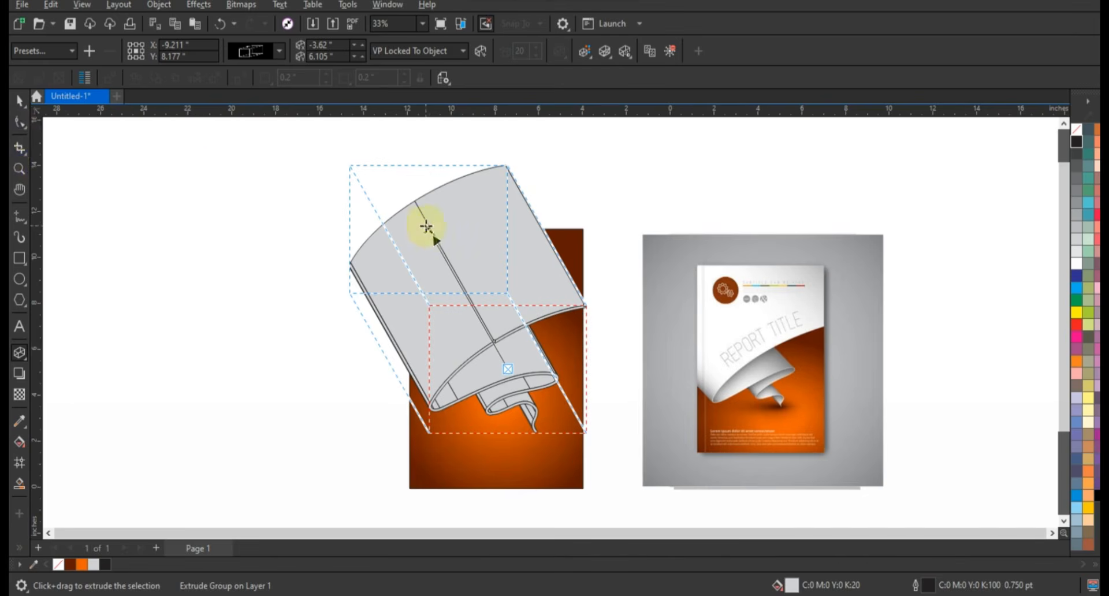
drag(426, 227, 416, 235)
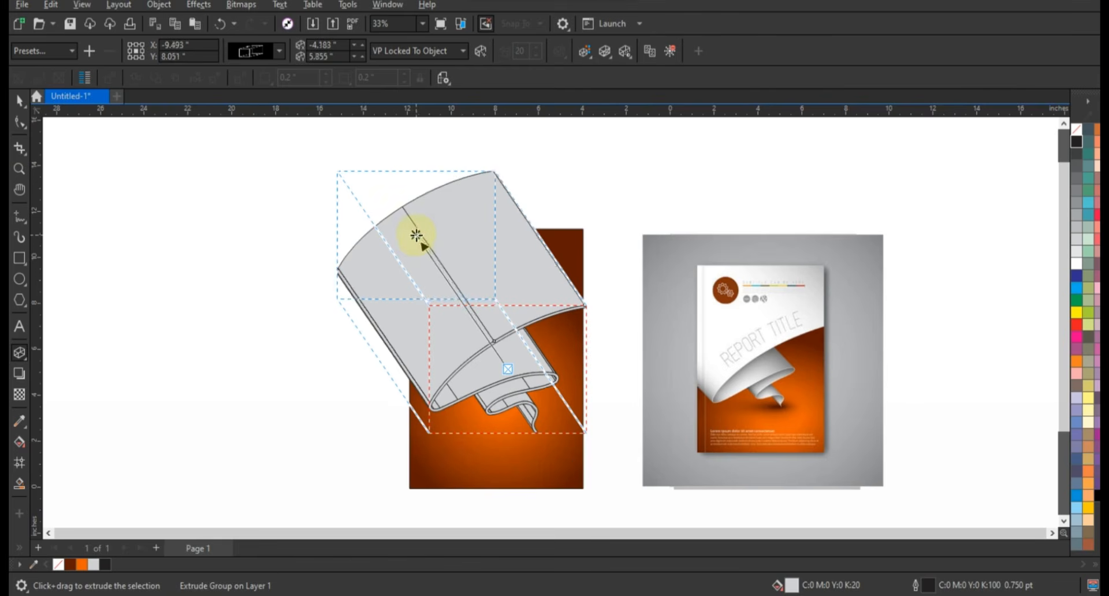
click(19, 100)
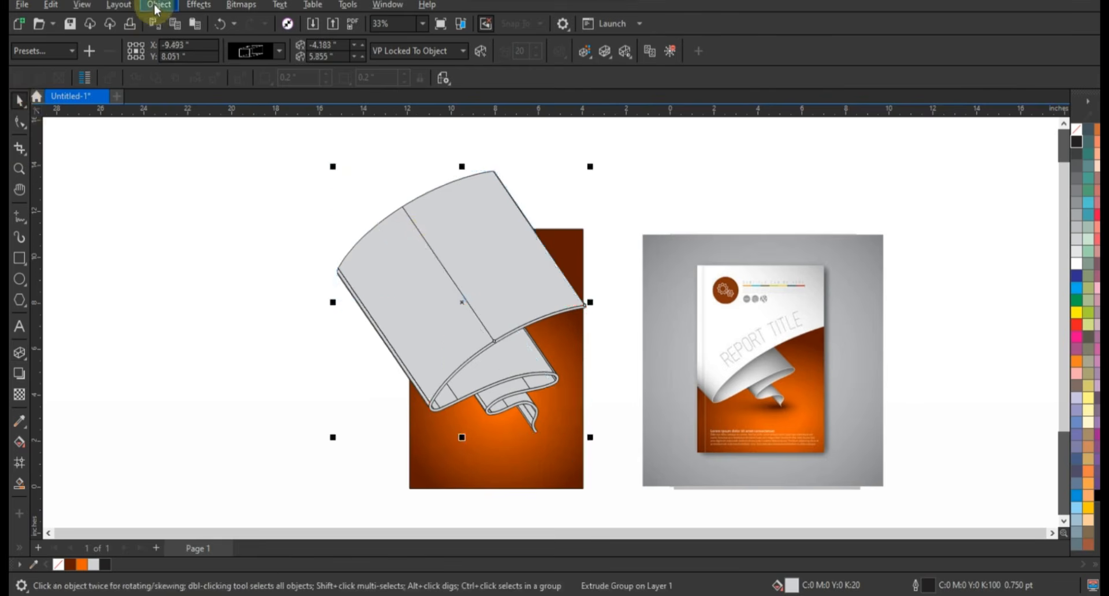
click(159, 5)
click(206, 335)
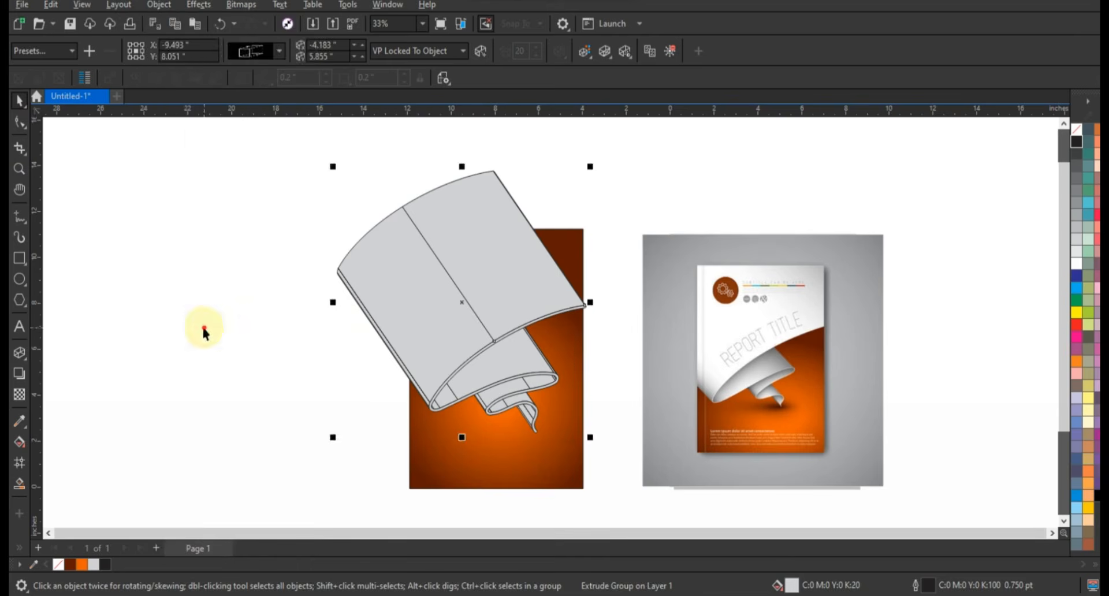
Step: Fill the thin front edge curve of the ribbon with white
click(629, 408)
click(561, 383)
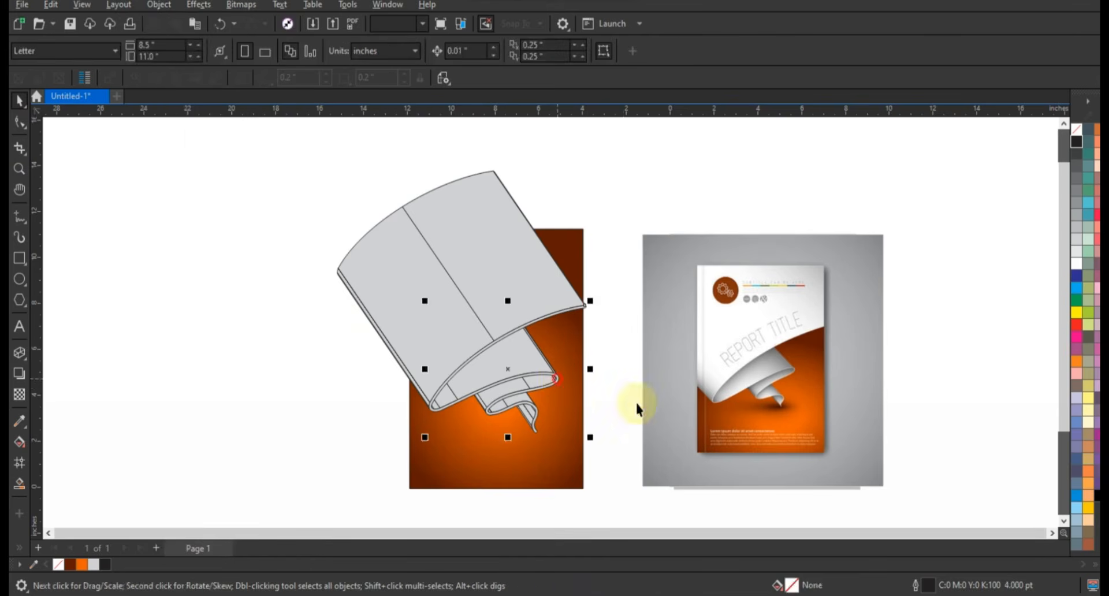
click(1078, 267)
click(348, 417)
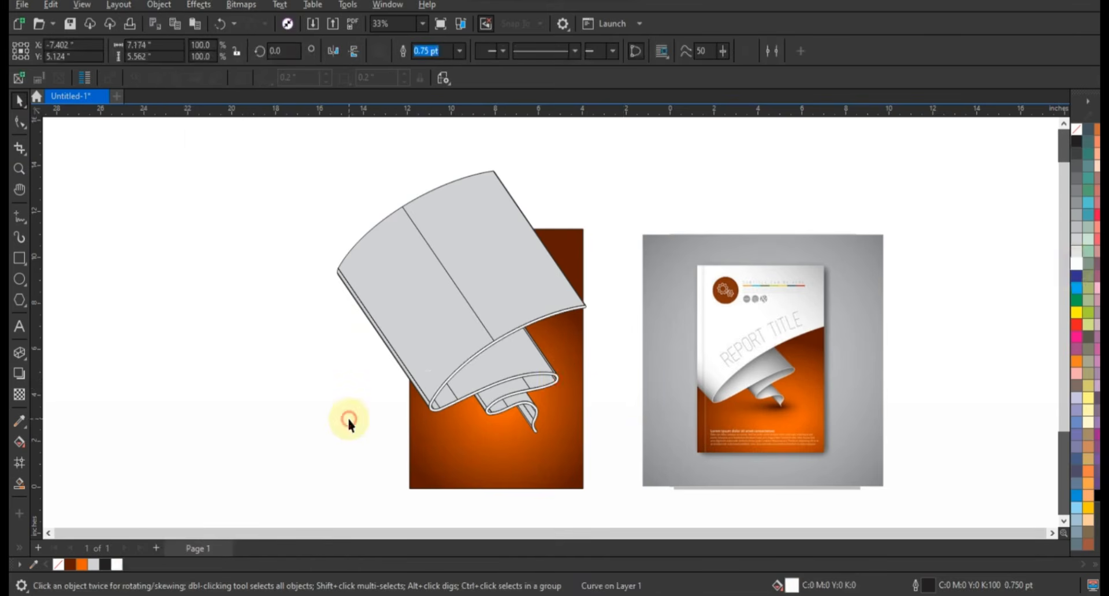
Step: Ungroup the extruded surfaces and pull a new node on the large right panel's outer edge beyond the cover's right side
click(488, 292)
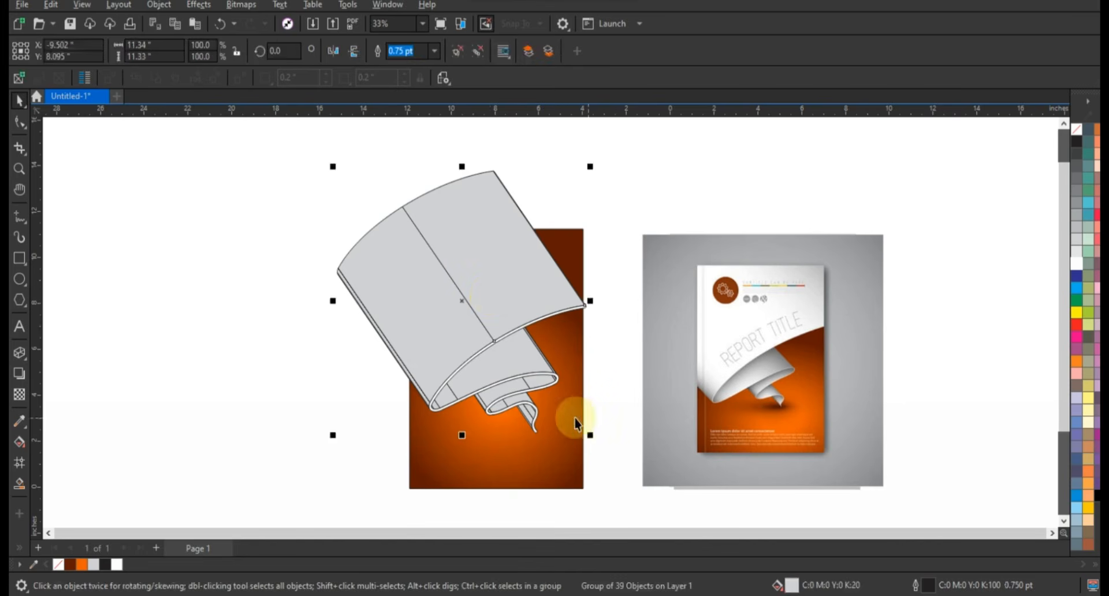
click(459, 53)
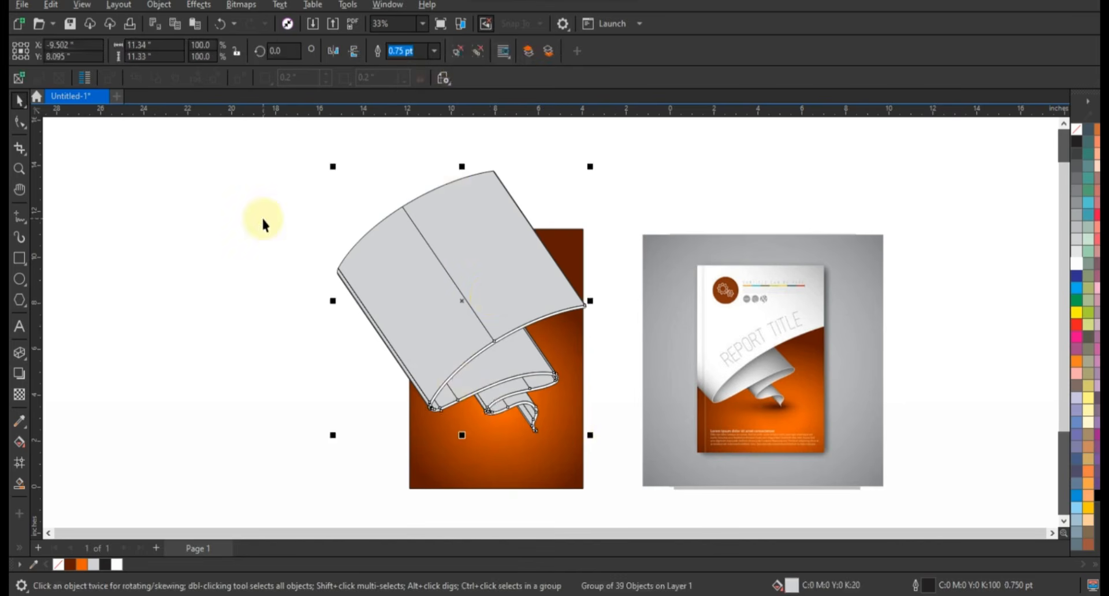
click(537, 297)
click(19, 122)
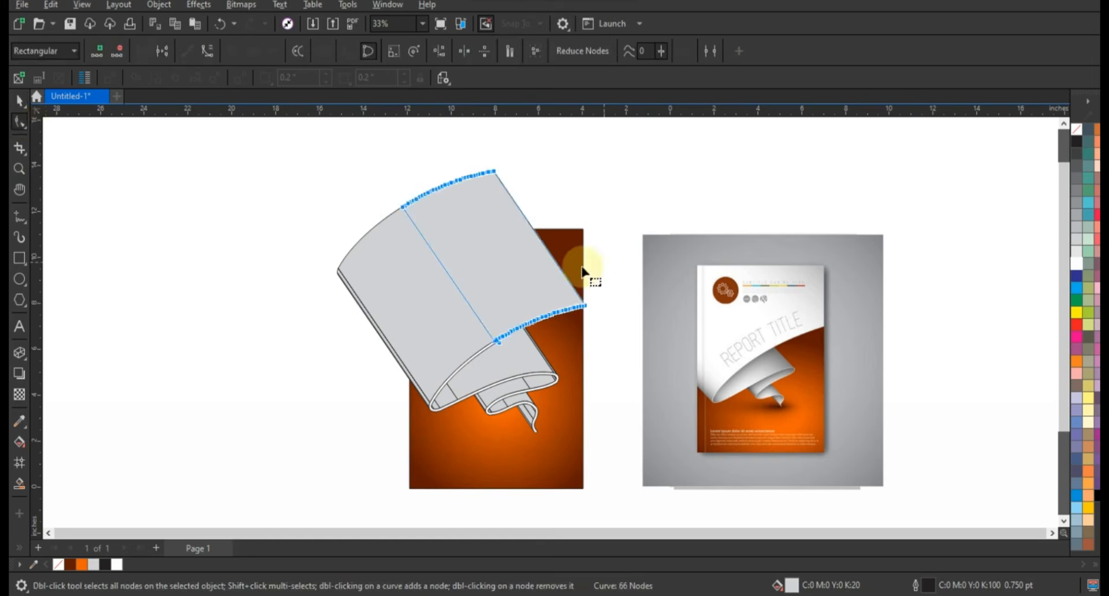
click(562, 276)
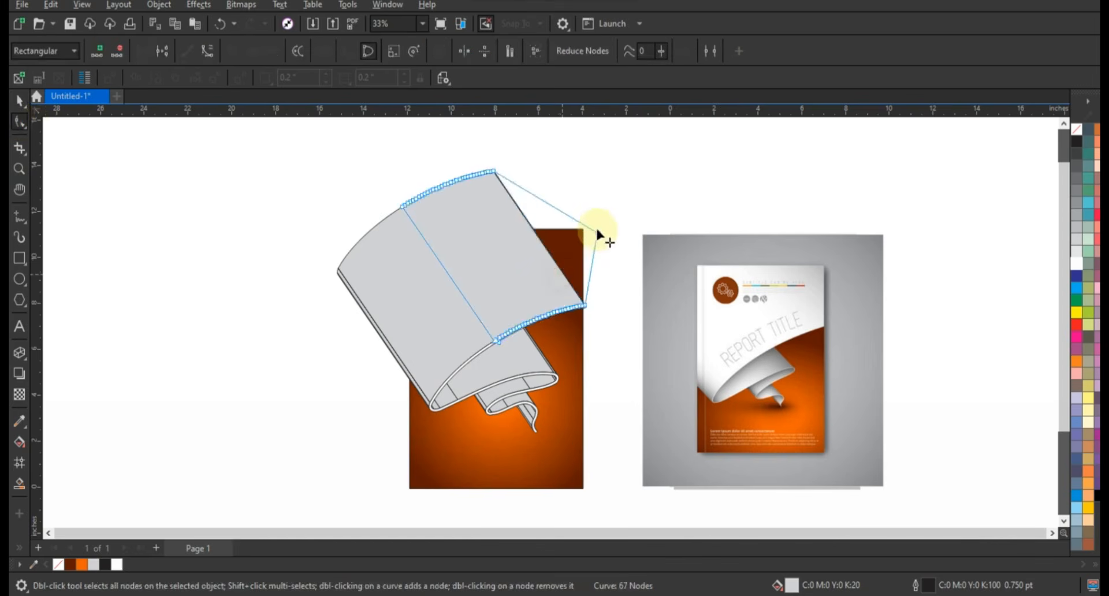
drag(598, 230, 598, 223)
Step: Weld the reshaped right panel and the adjoining outer ribbon panels into one shape
click(19, 100)
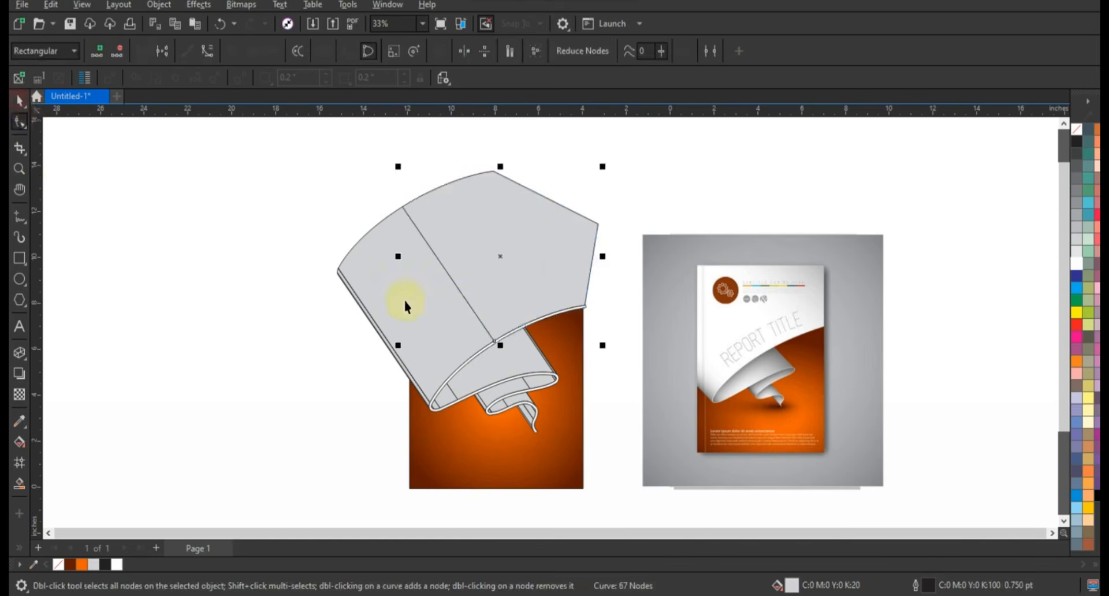
shift+click(413, 376)
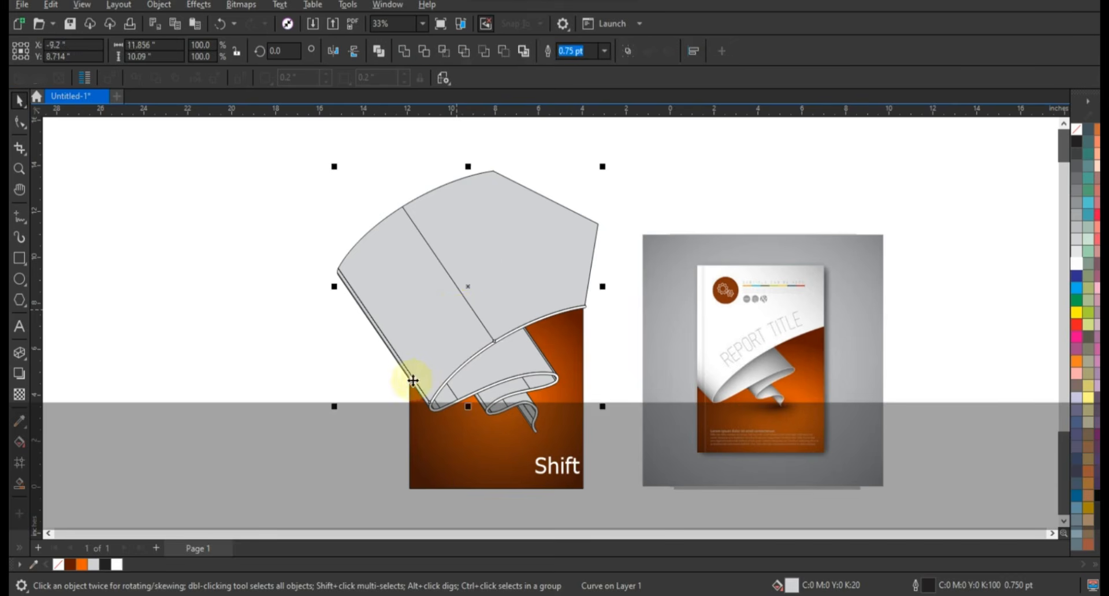
click(404, 51)
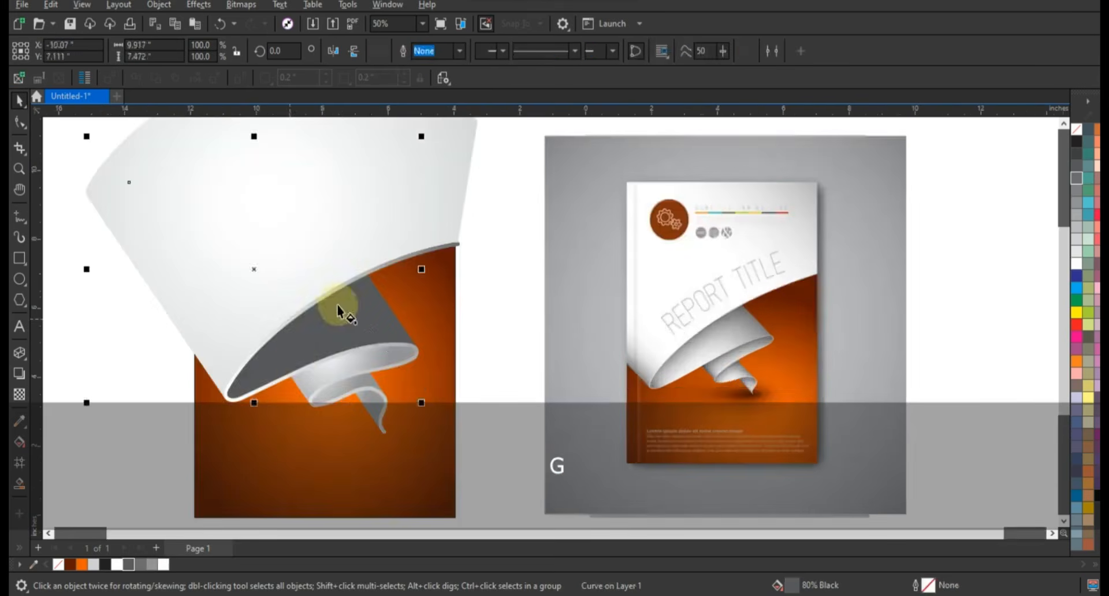
Step: Shade the ribbon's large inner fold with a dark grey to white gradient and stretch it across the fold
key(g)
drag(345, 302, 259, 380)
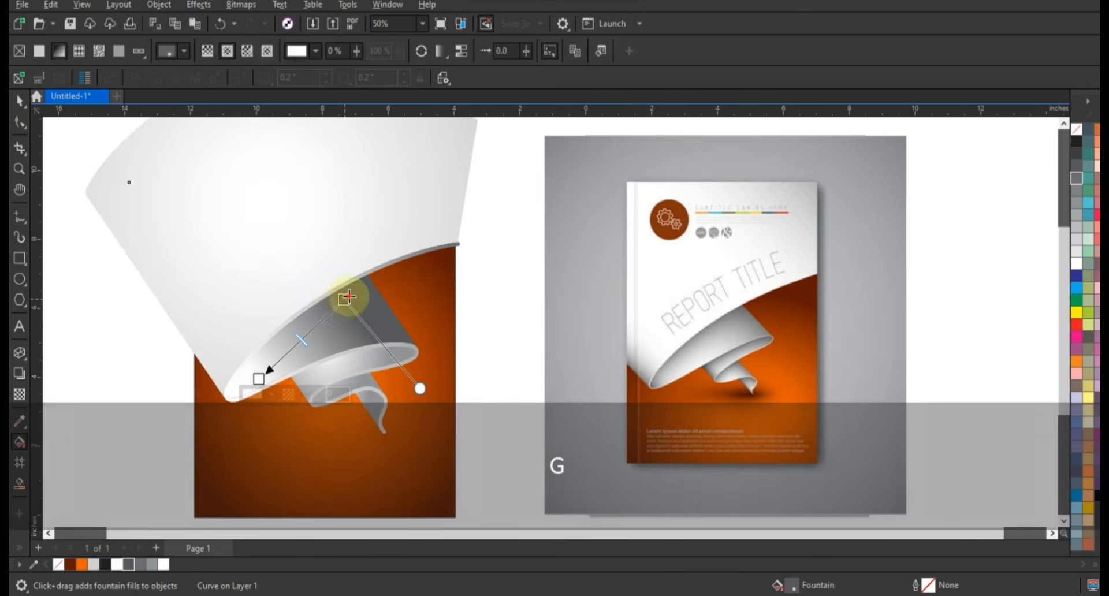
drag(345, 301, 394, 276)
drag(259, 380, 230, 390)
drag(269, 260, 326, 398)
key(space)
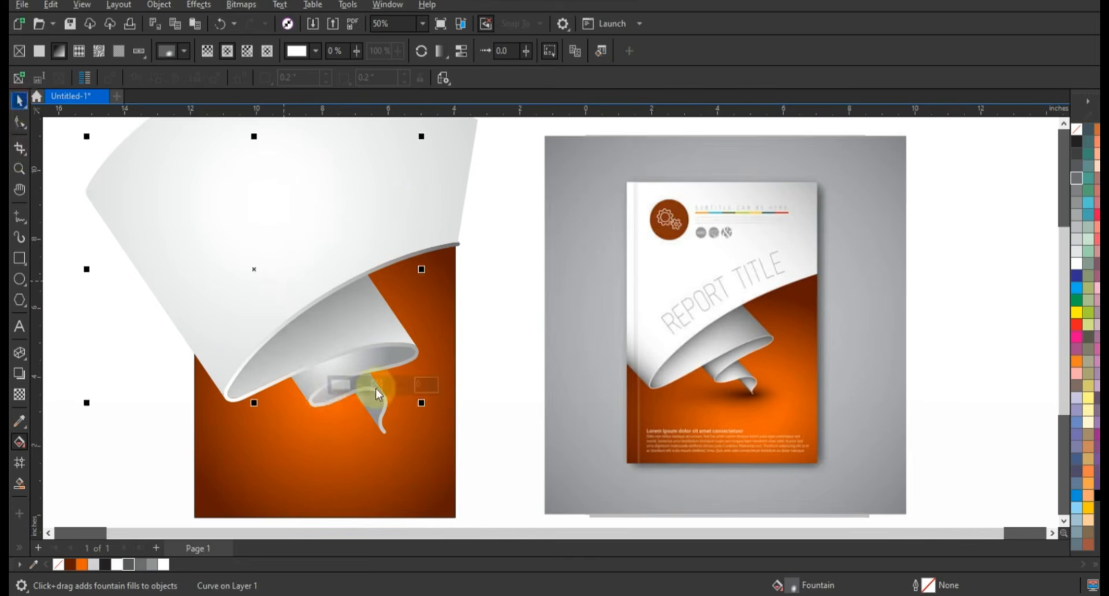
Step: Copy only the fill property from another ribbon surface onto the three selected fold surfaces
key(shift)
shift+click(355, 388)
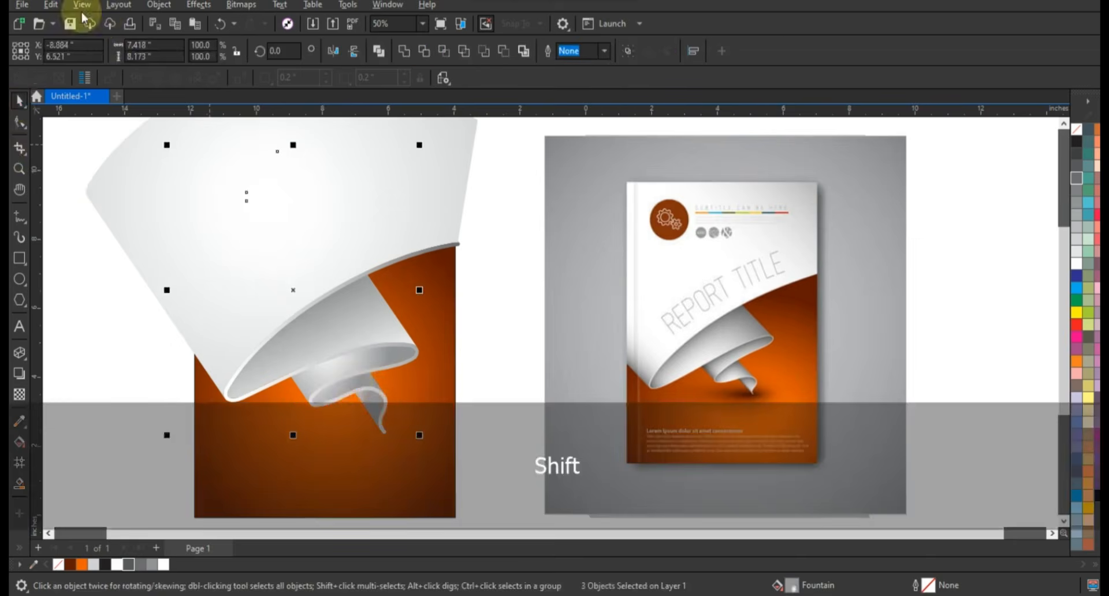
click(51, 5)
click(95, 116)
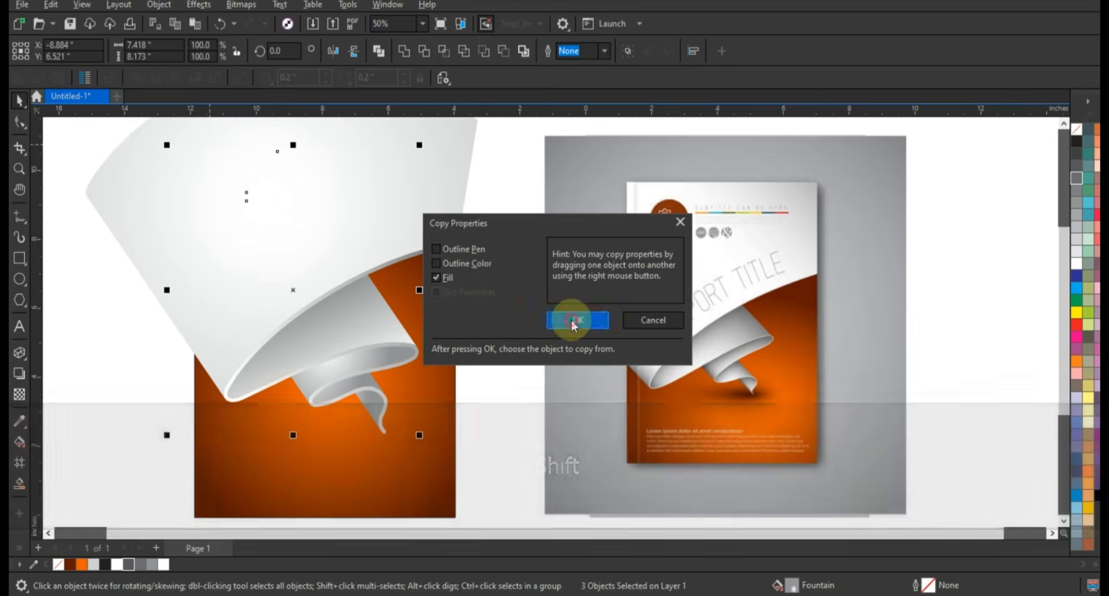
click(574, 317)
click(329, 341)
Step: Try to readjust the gradient on the ribbon's middle inner fold and undo the change
click(370, 373)
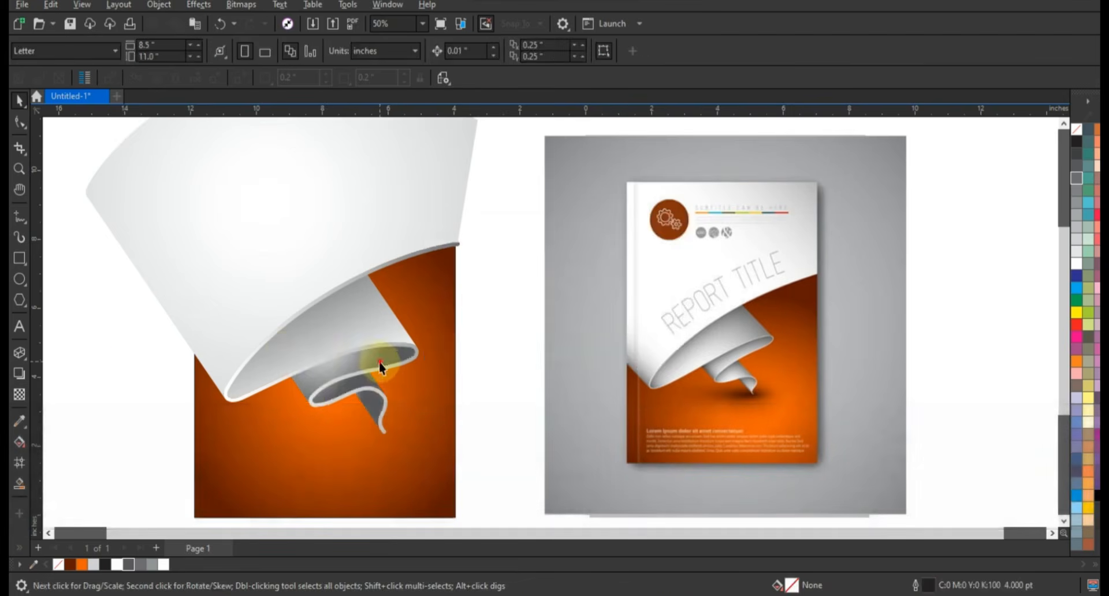
key(g)
ctrl+click(404, 354)
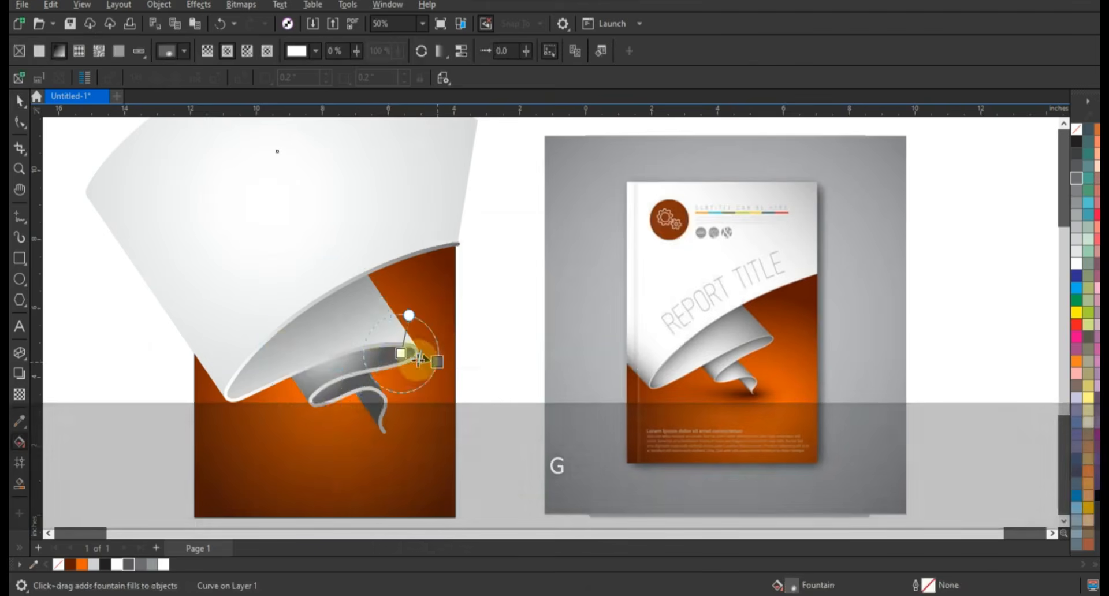
key(ctrl+z)
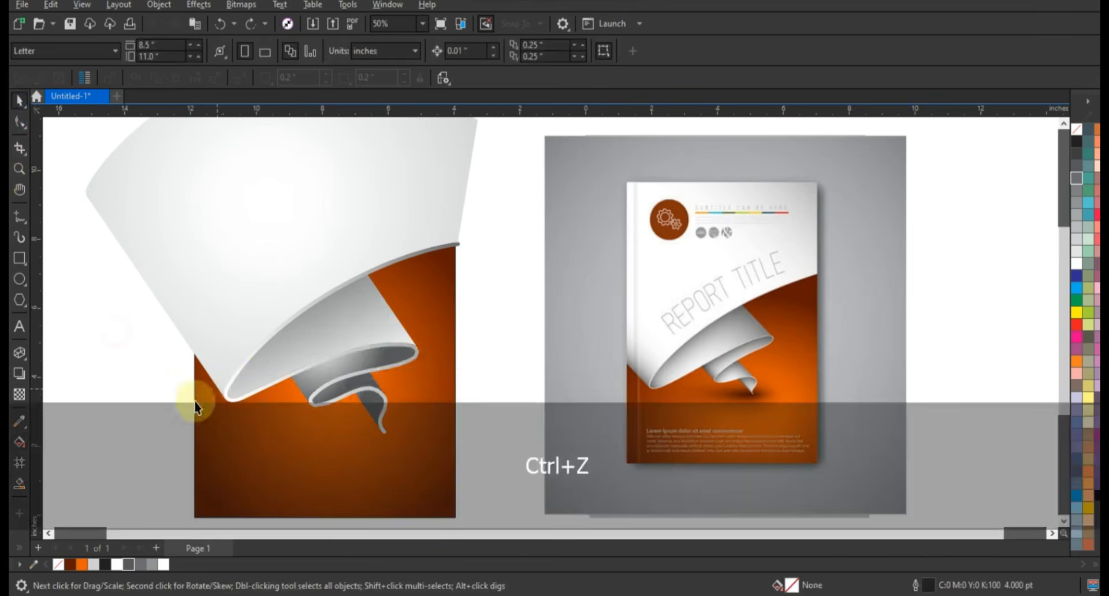
Step: Shade the middle inner fold with a downward gradient from dark grey to white
click(358, 364)
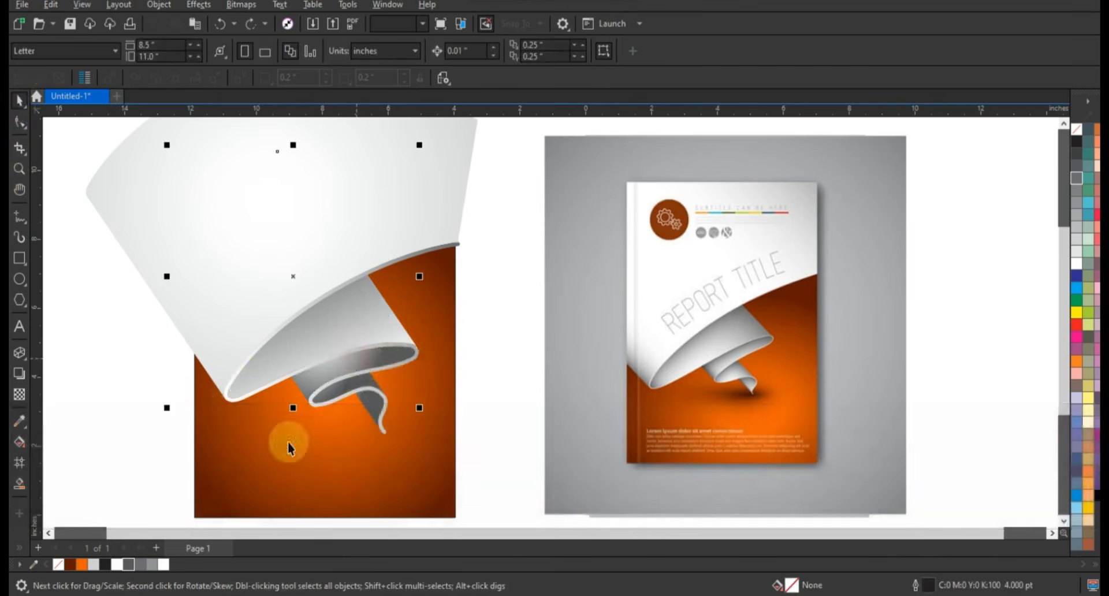
key(g)
drag(345, 340, 359, 388)
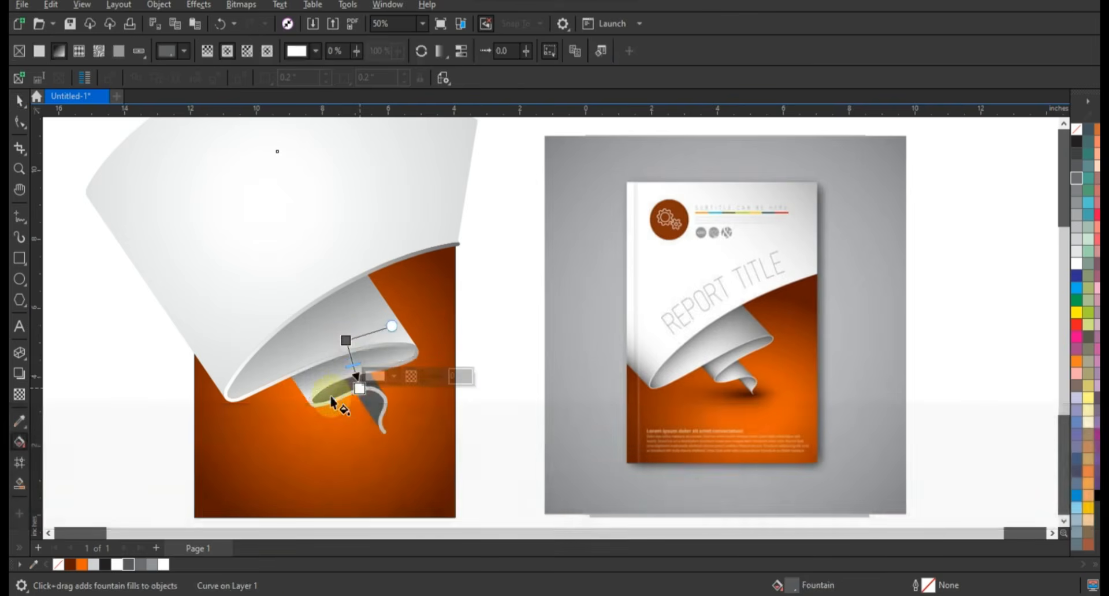
Step: Fill the lower inner fold above the tail with 80% black and fade it downward to white with a gradient
click(368, 404)
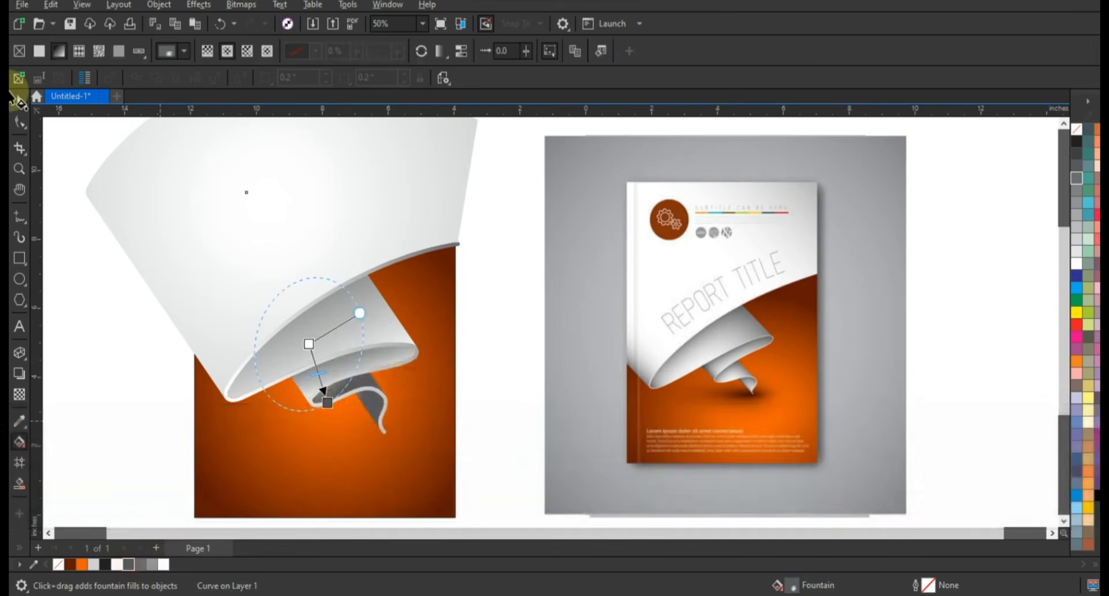
click(372, 383)
click(389, 379)
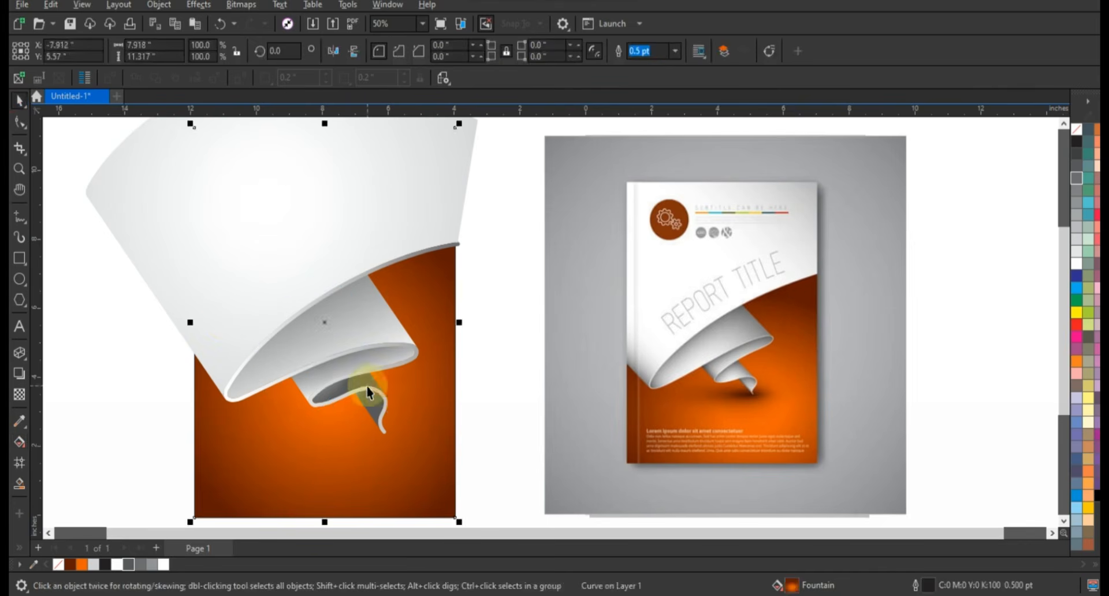
click(369, 383)
click(128, 564)
key(g)
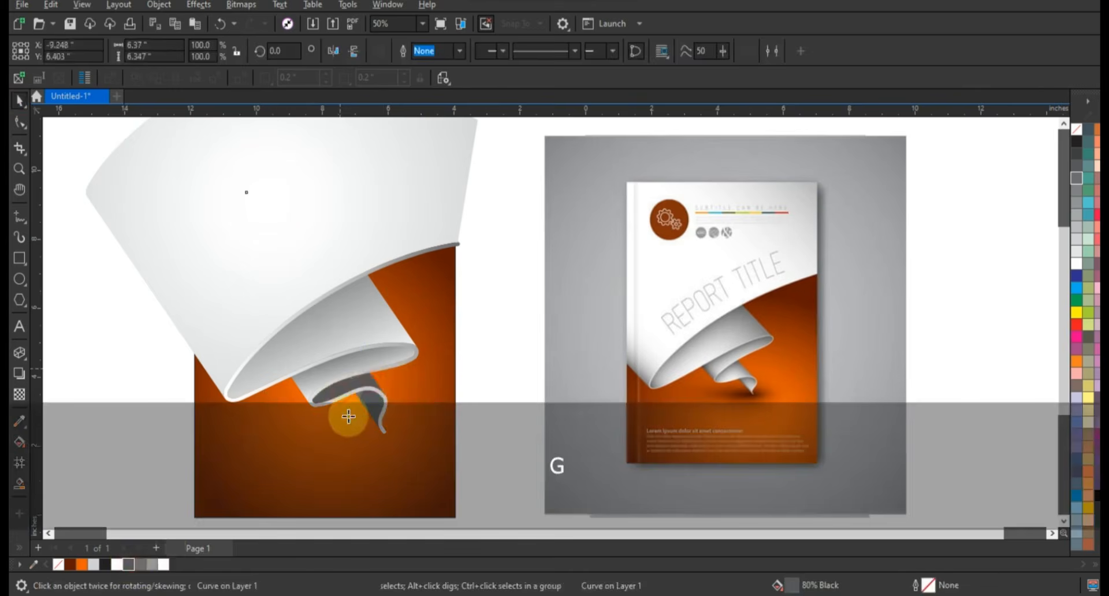
drag(339, 368, 349, 417)
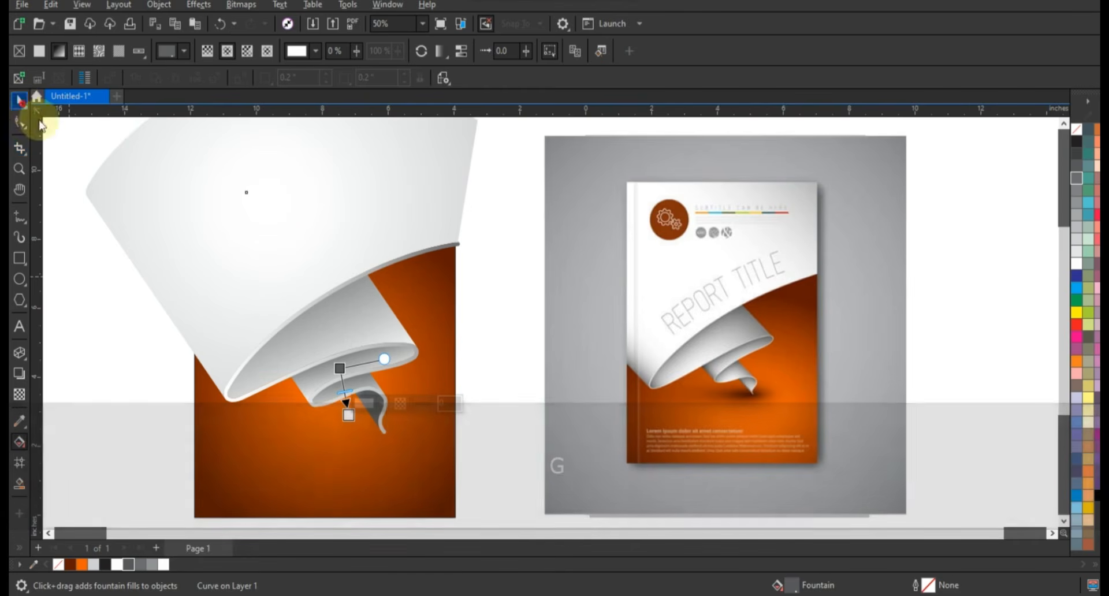
key(space)
Step: Fill the ribbon's tail surface with 80% black and fade it diagonally towards the lower left with a gradient to white
click(537, 414)
click(373, 414)
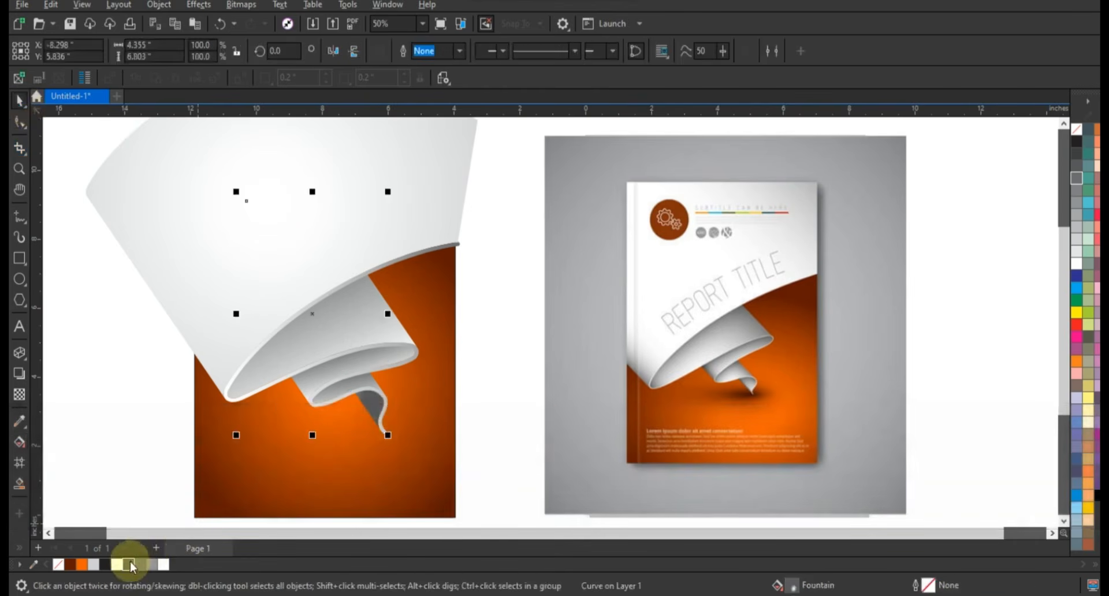
click(130, 564)
key(g)
drag(384, 374, 332, 438)
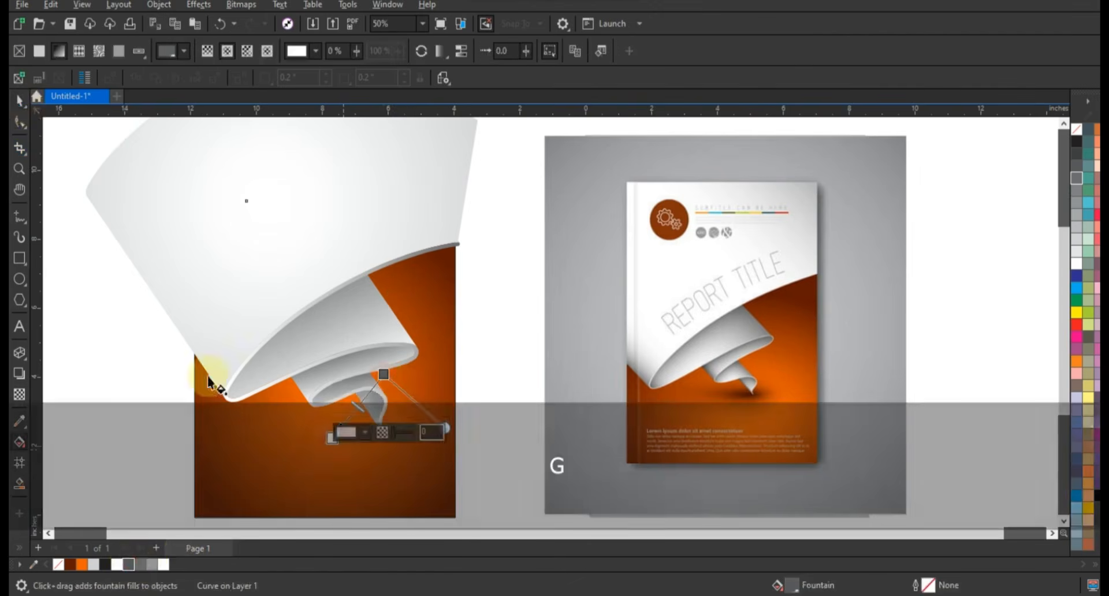
click(19, 107)
click(512, 321)
Step: PowerClip all the ribbon pieces inside the orange cover rectangle
scroll(518, 334, down, 2)
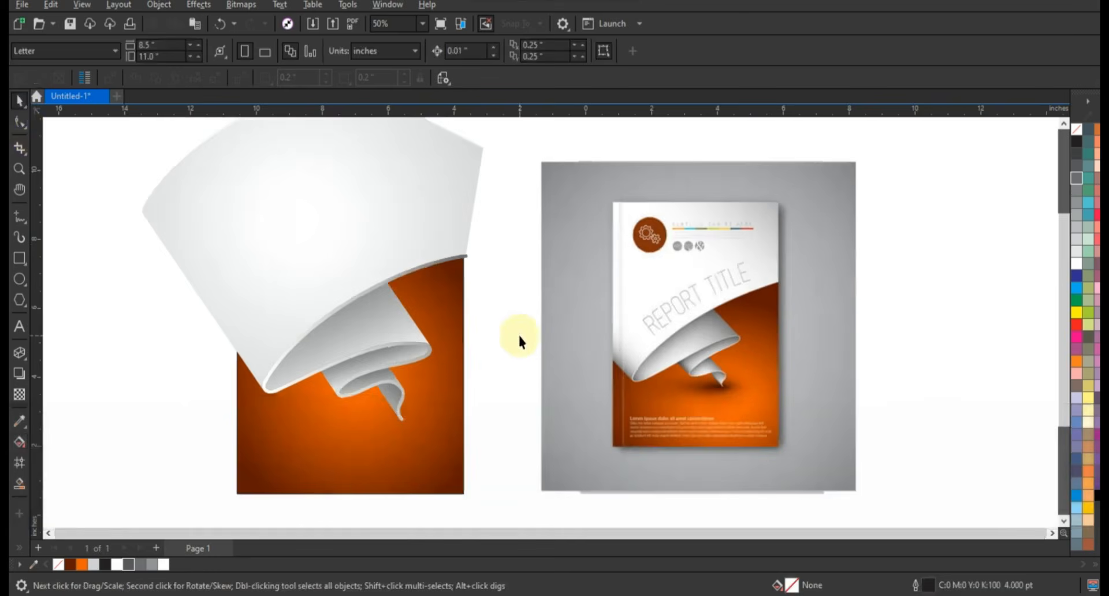
drag(523, 412, 527, 417)
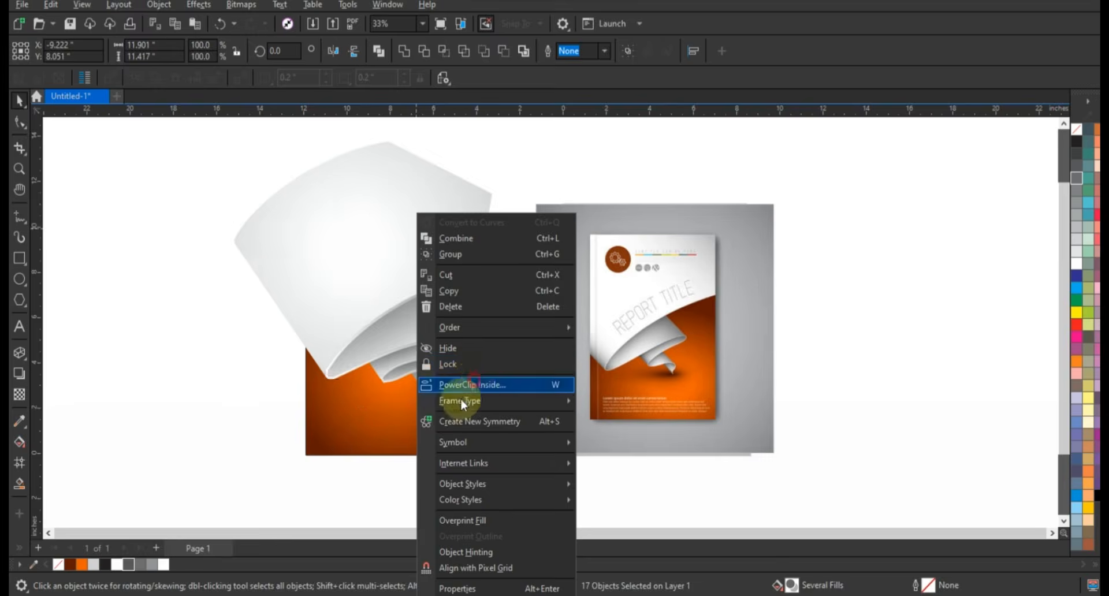
click(472, 385)
click(446, 383)
key(Escape)
click(17, 171)
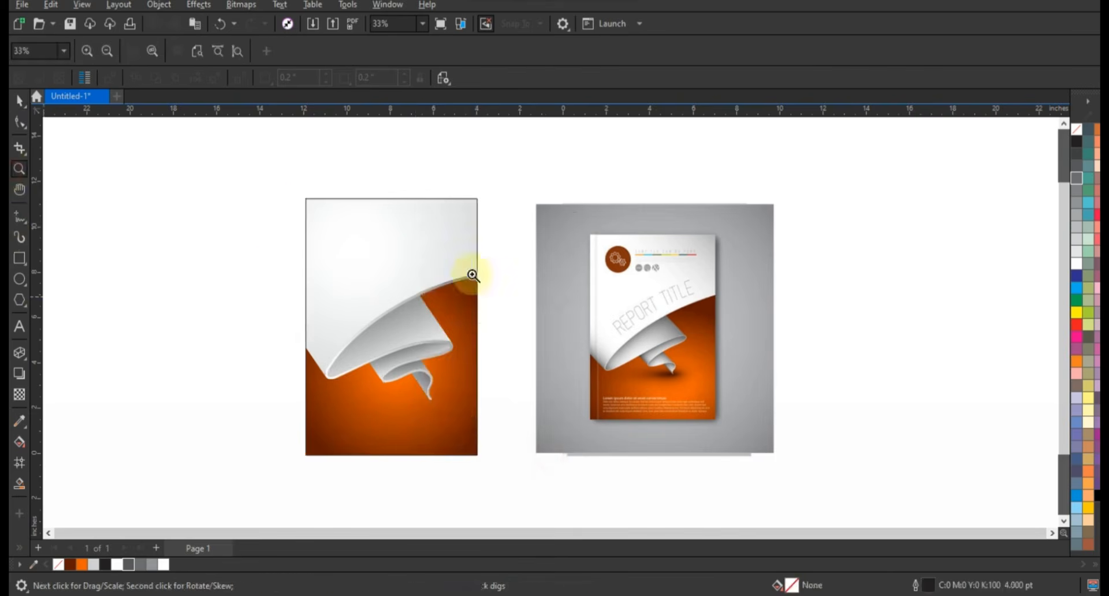
drag(250, 190, 813, 477)
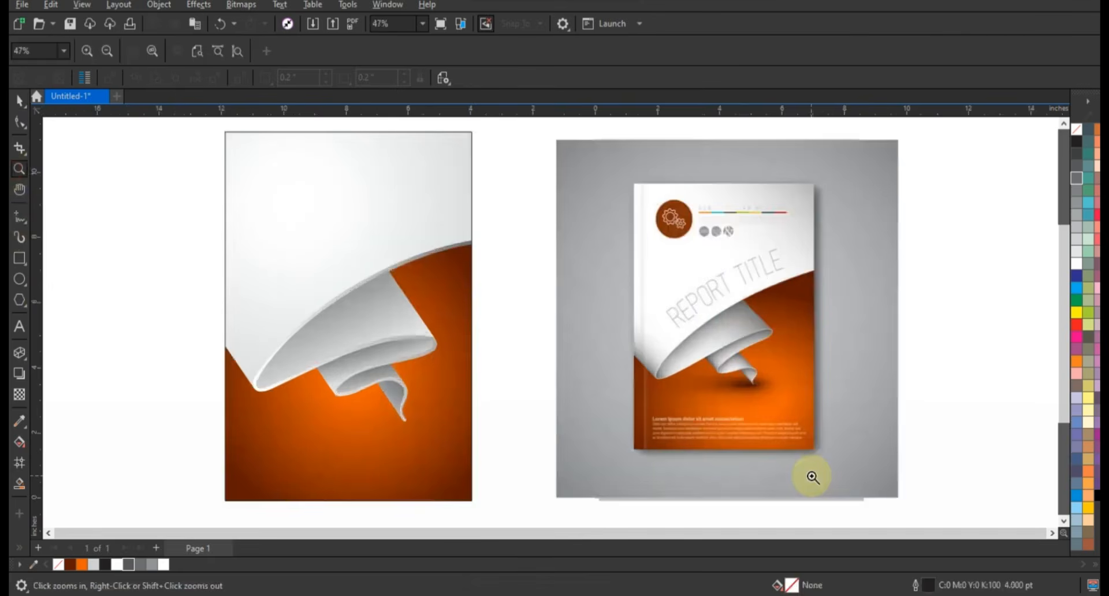